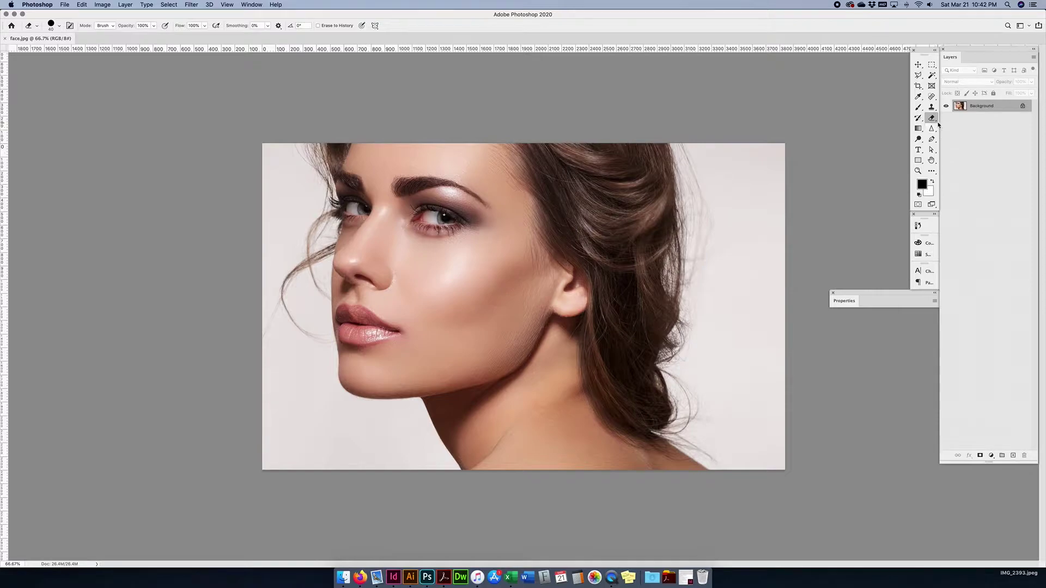
- Choose the Background Eraser Tool, then unlock the Background layer and duplicate it
click(932, 119)
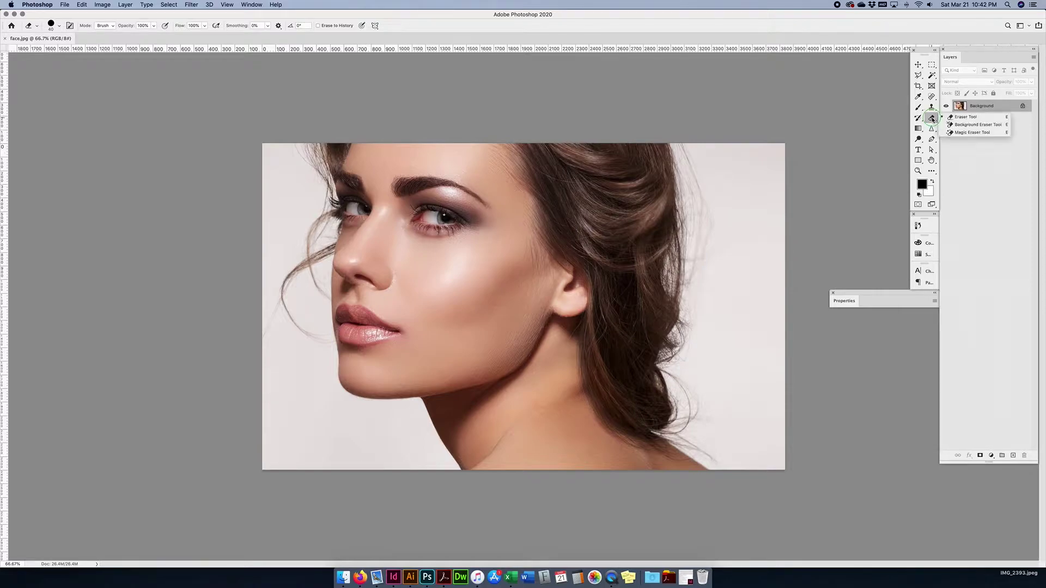
click(967, 125)
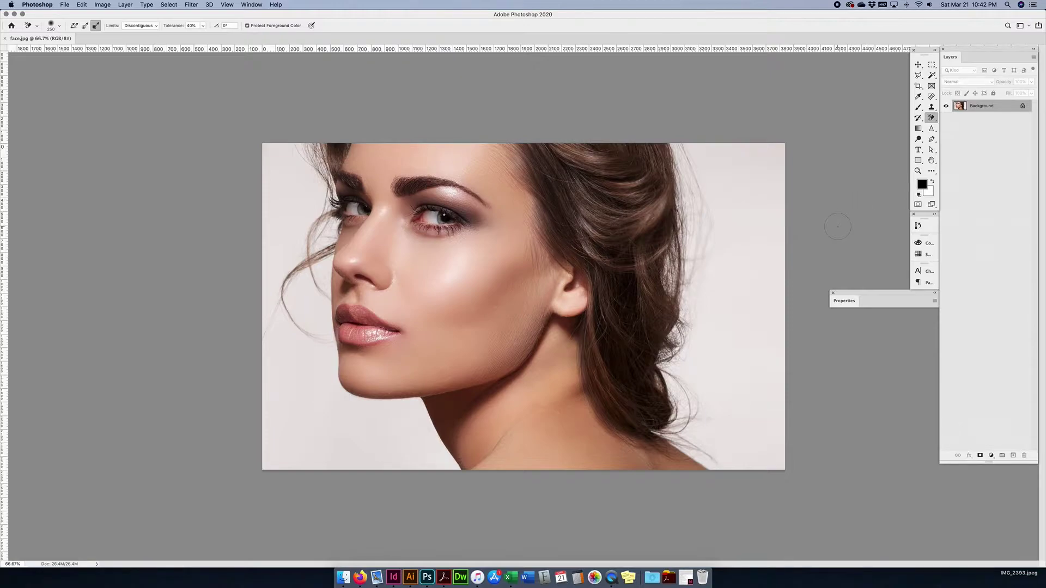
click(1022, 107)
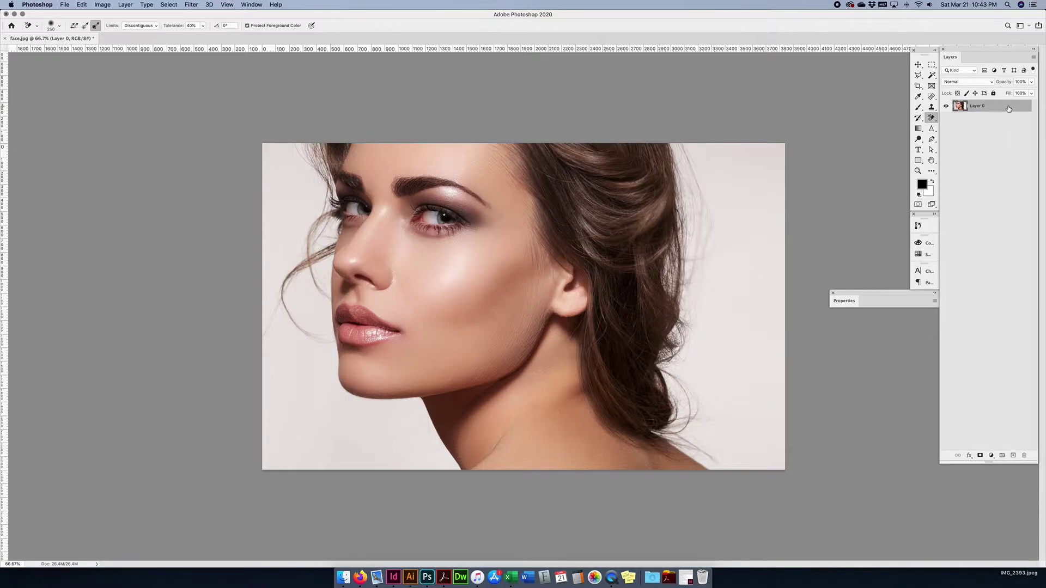
key(super+j)
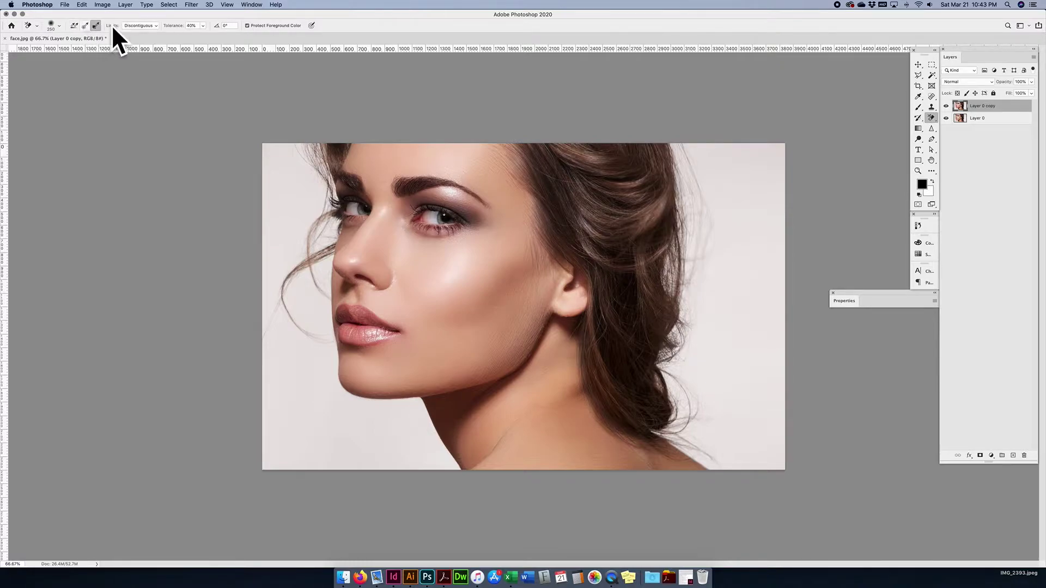
- Configure the Background Eraser with continuous sampling, Discontiguous limits and a 40% tolerance
click(74, 26)
click(139, 25)
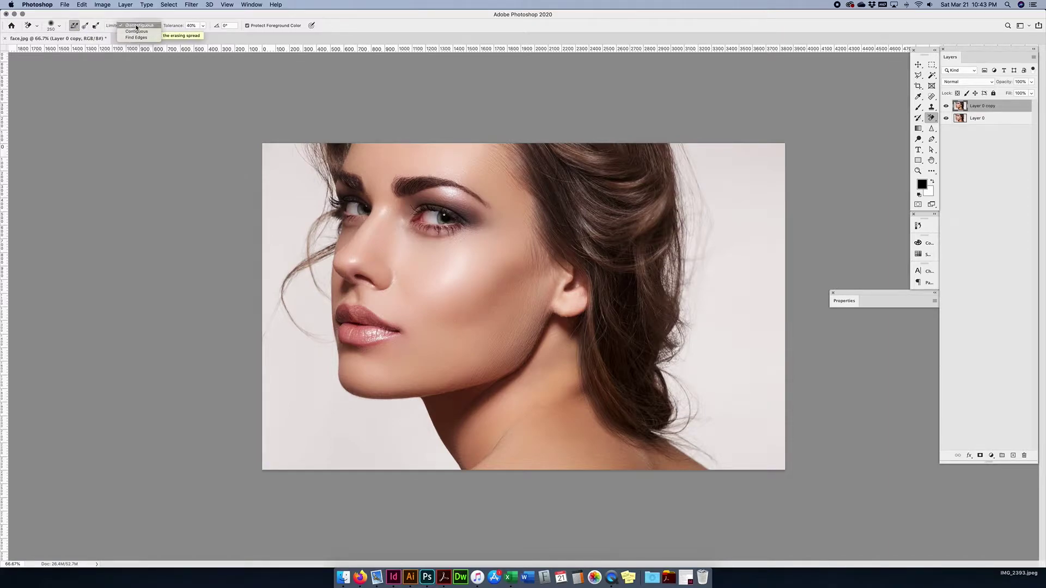
click(131, 25)
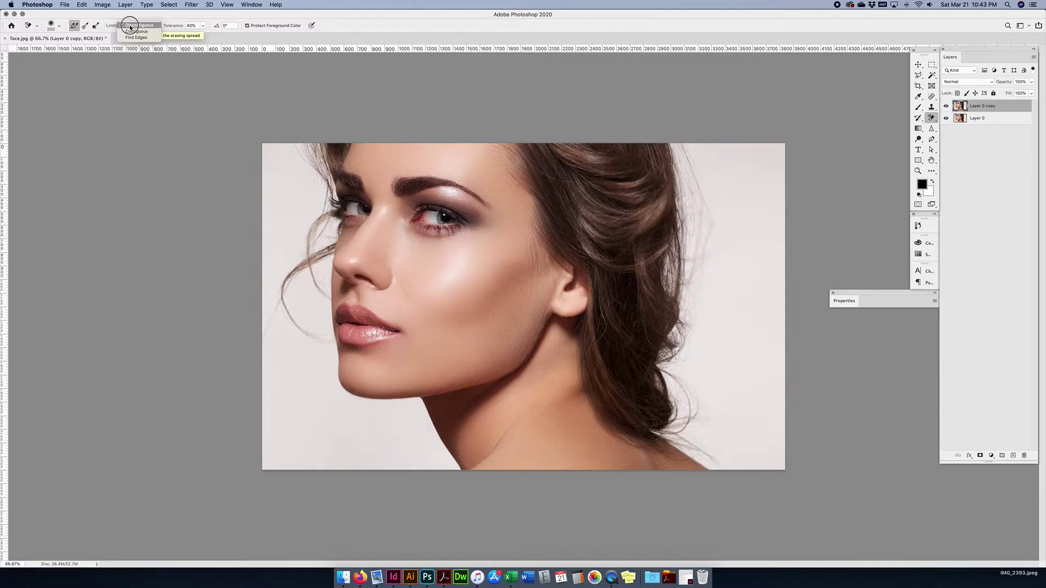
click(185, 26)
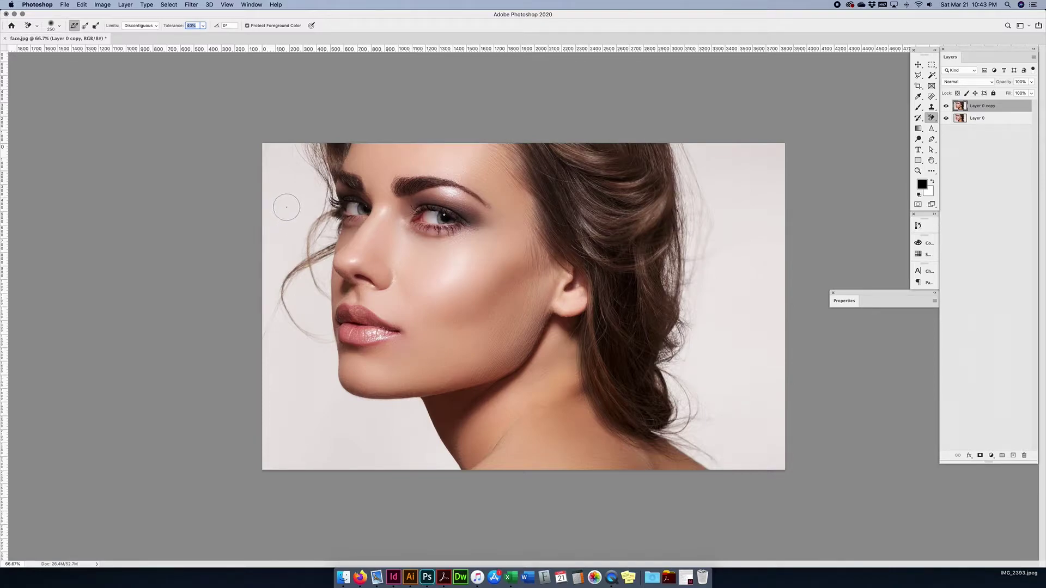
drag(977, 110, 977, 113)
click(191, 26)
click(930, 119)
click(978, 124)
- Enlarge the Background Eraser brush to size 500 and make Layer 0 copy the active layer
key(bracketright)
key(bracketright)
key(bracketright)
key(bracketright)
key(bracketright)
key(bracketright)
key(bracketleft)
key(bracketleft)
key(bracketleft)
key(bracketright)
key(bracketright)
key(bracketleft)
key(bracketleft)
click(999, 108)
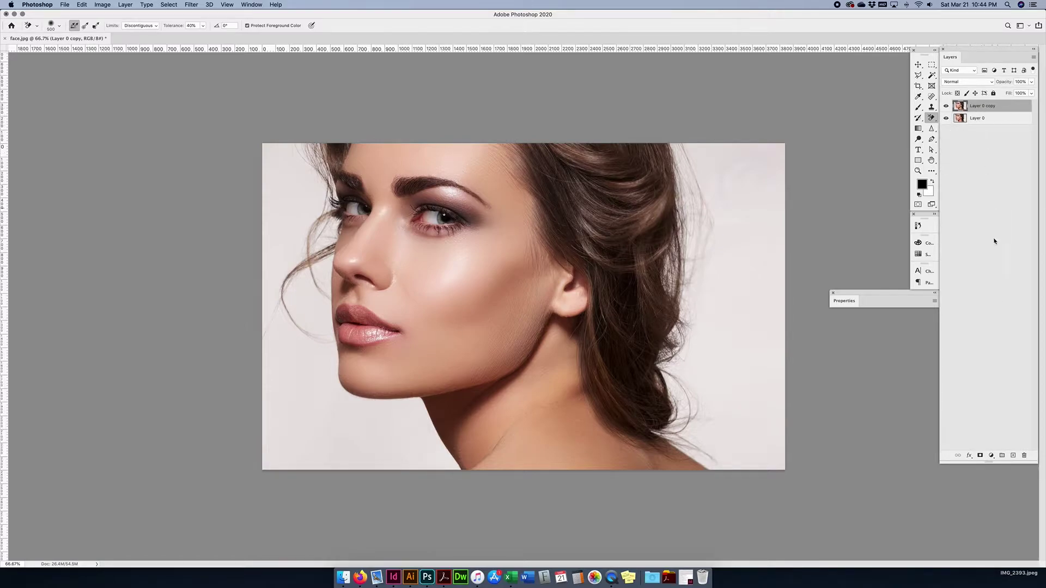
- Add a red Solid Color fill layer between the two photo layers and hide Layer 0
click(992, 456)
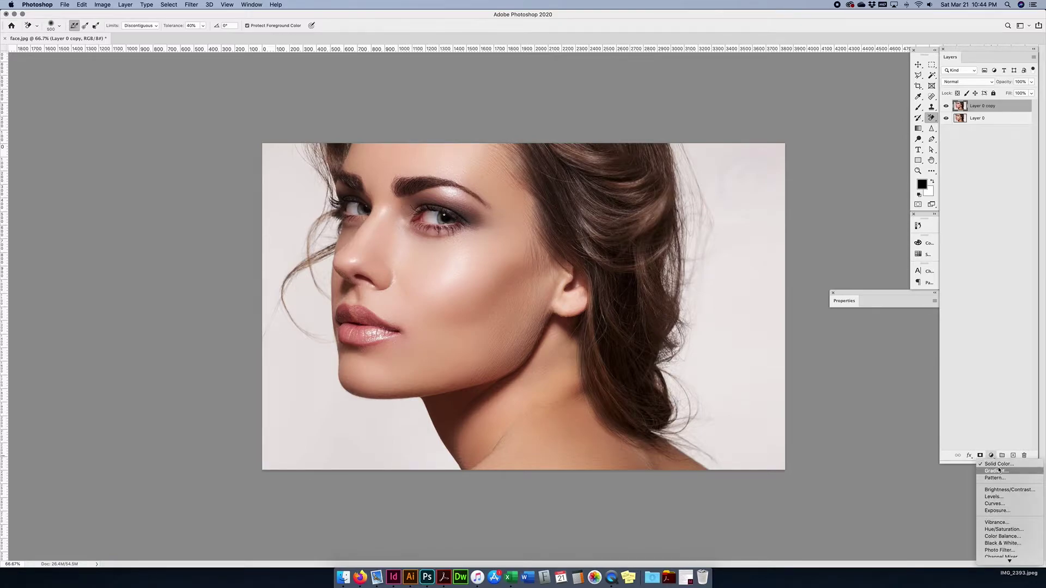
click(999, 464)
drag(760, 313, 812, 234)
click(868, 248)
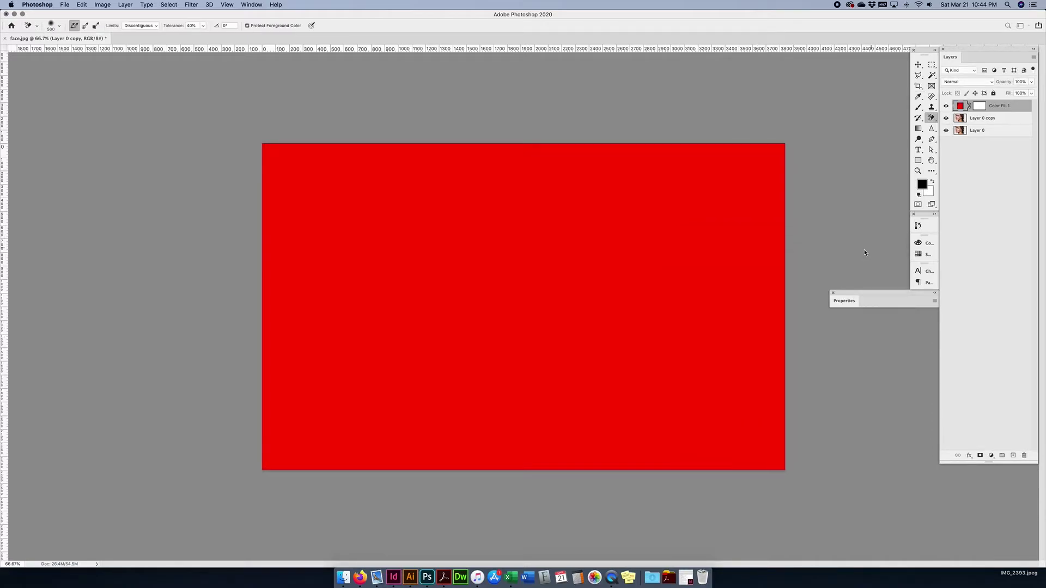
drag(1019, 107, 1015, 125)
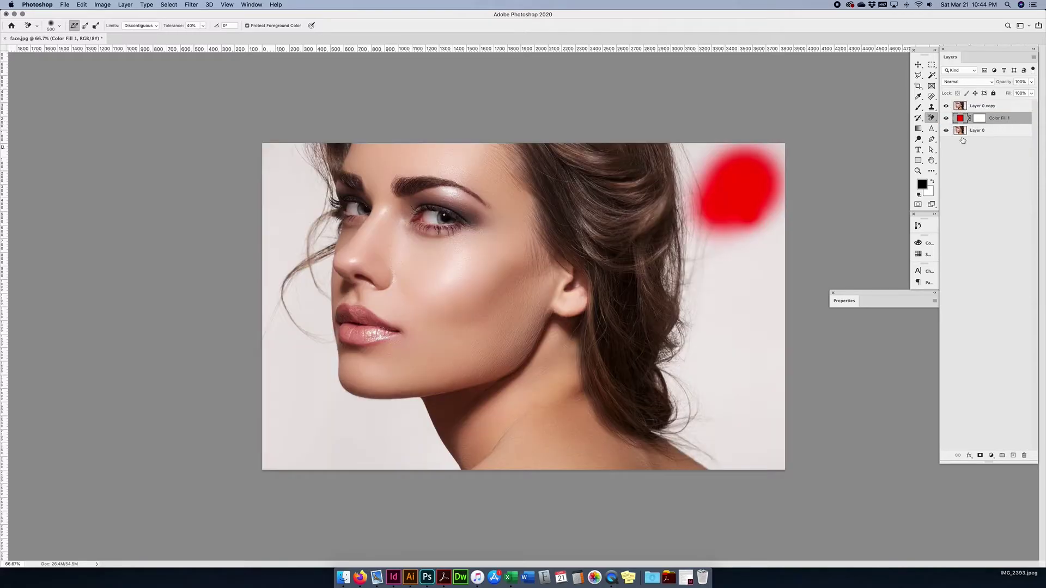
click(946, 130)
- Try erasing on Layer 0 copy with continuous sampling, sweeping from the backdrop across the hair, and undo it
click(1012, 107)
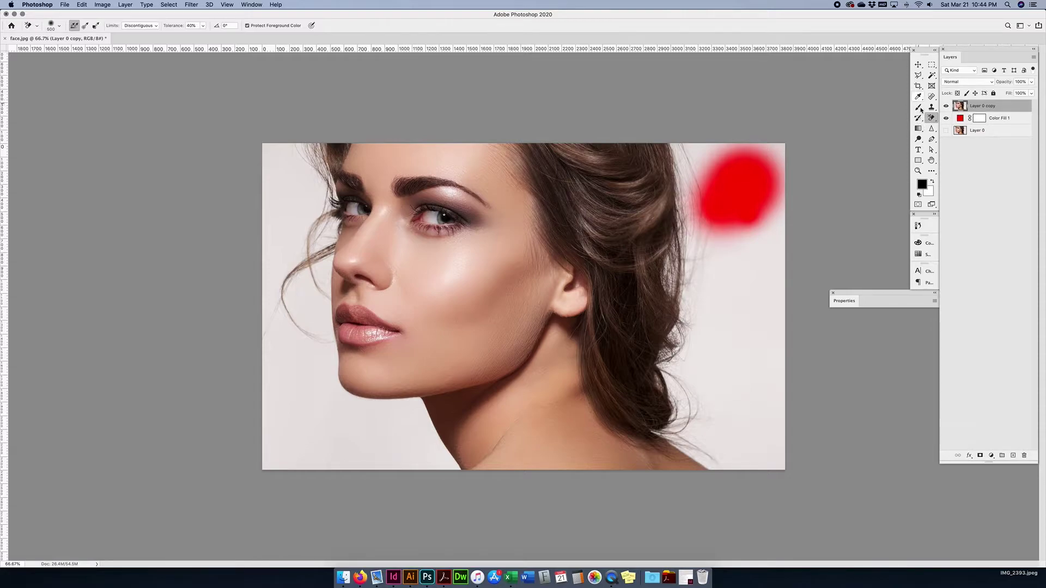
mouse_move(751, 224)
mouse_down()
mouse_move(740, 293)
mouse_move(671, 295)
mouse_move(692, 173)
mouse_move(671, 185)
mouse_move(647, 256)
mouse_move(616, 264)
mouse_move(599, 305)
mouse_move(601, 357)
mouse_move(621, 395)
mouse_up()
key(super+z)
key(super+z)
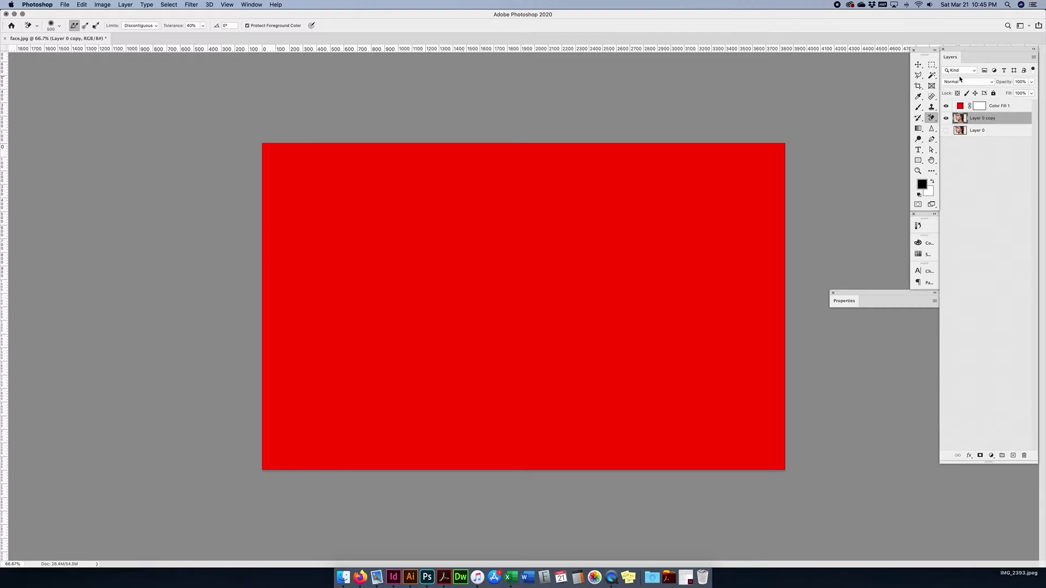
- Remove the red fill layer and undo the earlier test erasing on Layer 0 copy
key(super+z)
key(super+shift+z)
key(super+shift+z)
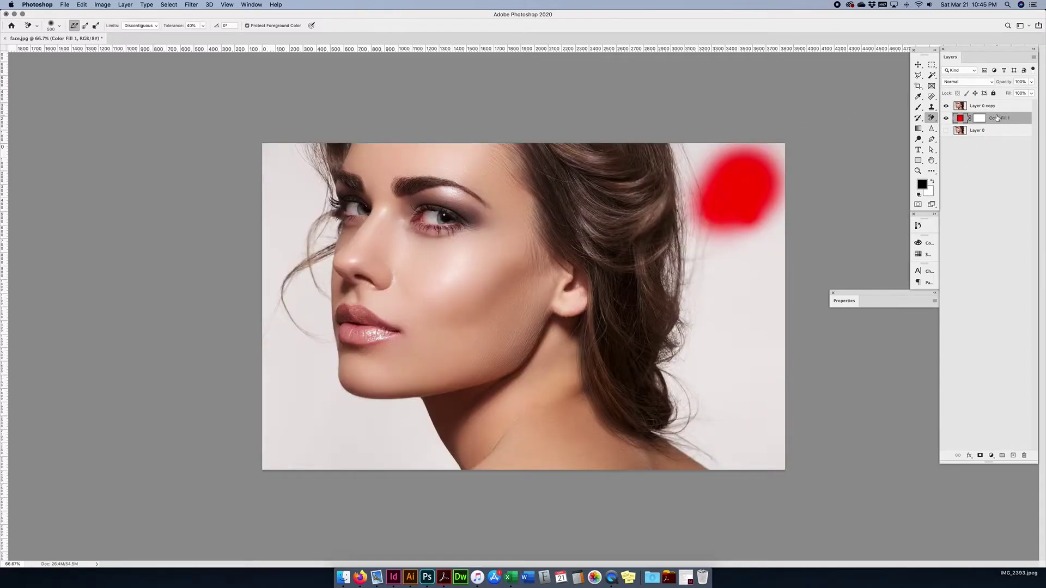
key(super+z)
drag(1005, 108, 1024, 455)
key(super+z)
key(super+z)
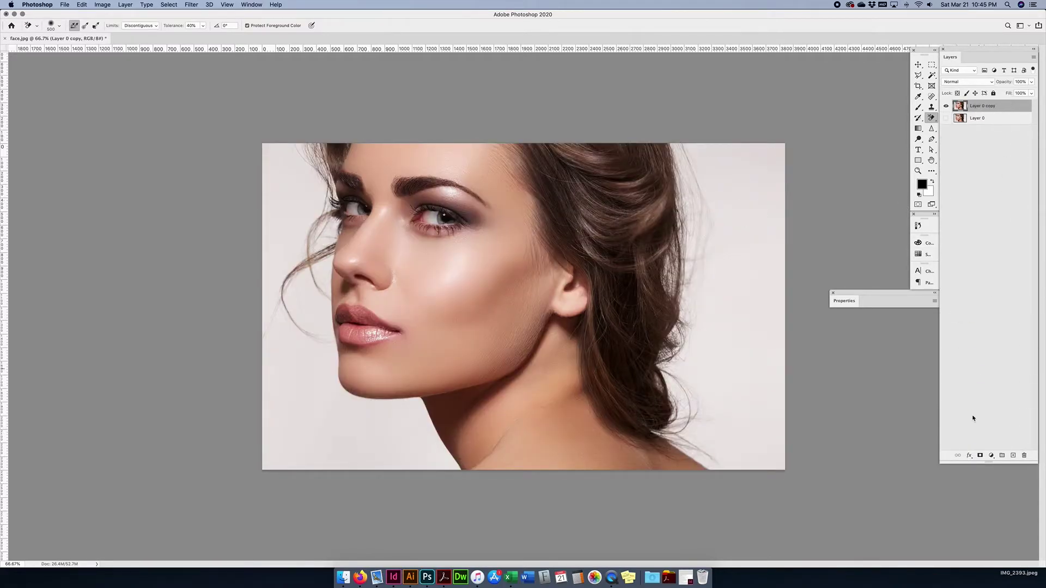
- Add a Solid Color fill layer in pure red (ff0000) and place it directly beneath Layer 0 copy
click(991, 455)
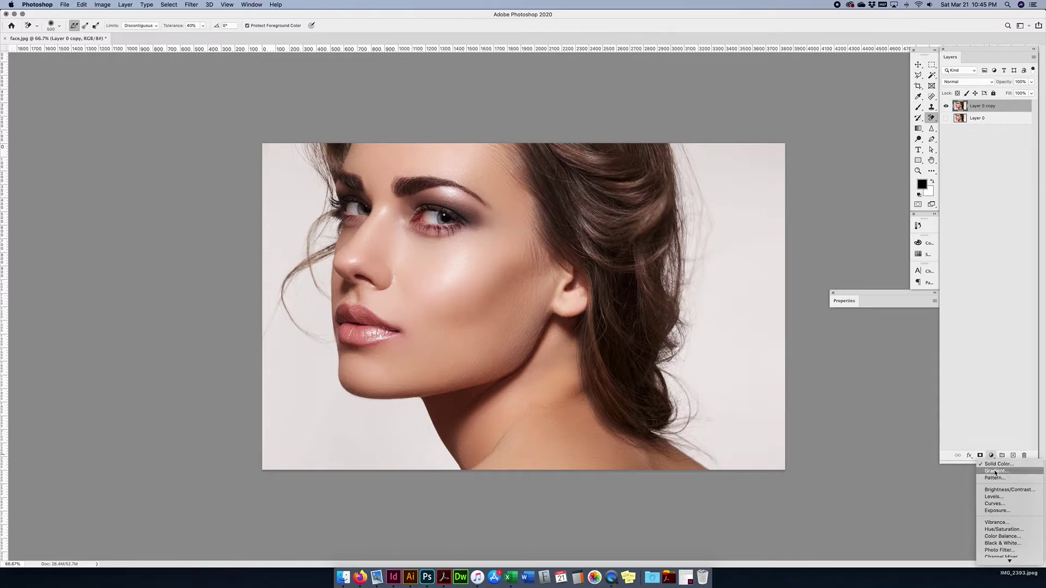
click(997, 464)
click(787, 253)
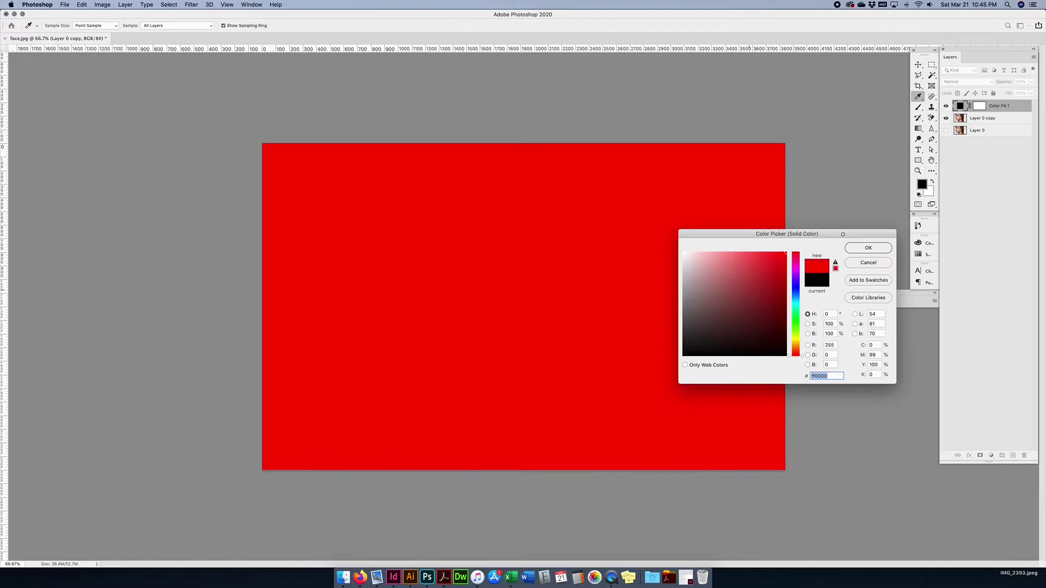
click(855, 249)
drag(1006, 108, 1012, 125)
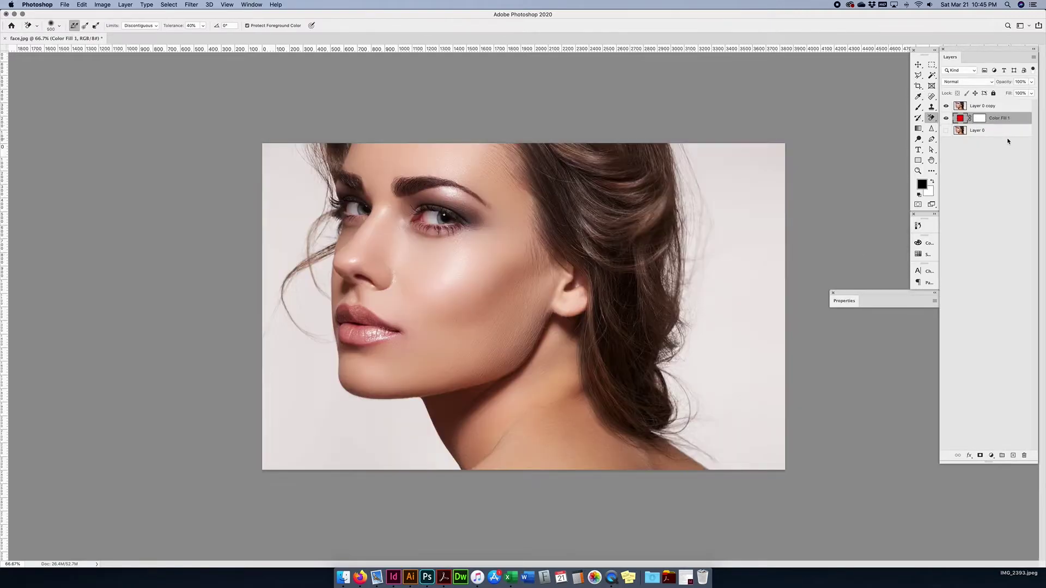
- Using once sampling on Layer 0 copy, erase the backdrop behind the hair, then try in front of the face and undo that stroke
click(85, 26)
click(992, 105)
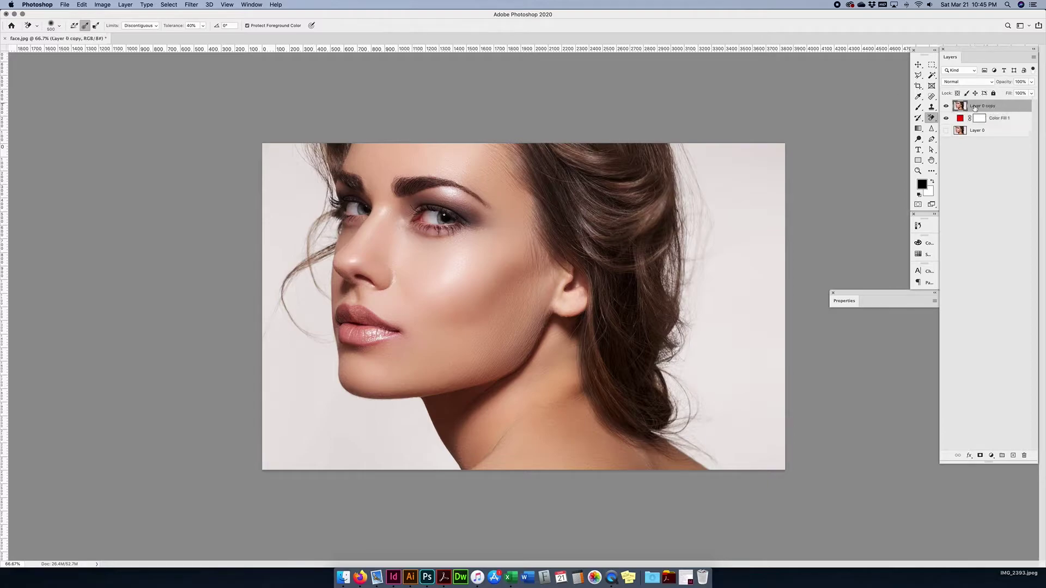
mouse_move(743, 210)
mouse_down()
mouse_move(708, 240)
mouse_move(697, 302)
mouse_move(697, 174)
mouse_move(682, 163)
mouse_move(691, 316)
mouse_move(681, 403)
mouse_move(689, 428)
mouse_move(736, 452)
mouse_move(760, 444)
mouse_move(725, 182)
mouse_move(757, 284)
mouse_move(766, 436)
mouse_move(774, 229)
mouse_move(777, 447)
mouse_up()
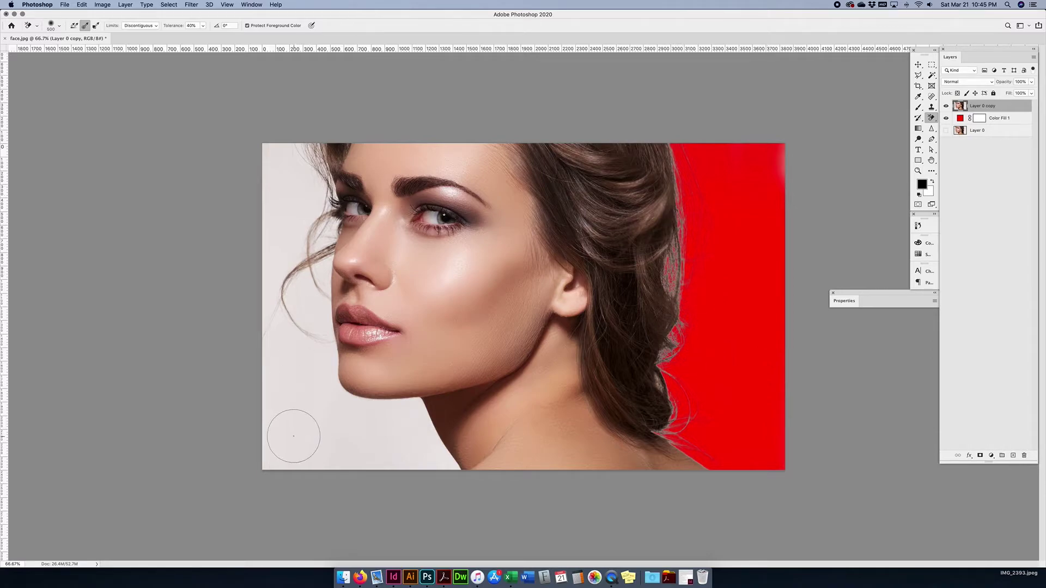
mouse_move(293, 436)
mouse_down()
mouse_move(313, 218)
mouse_move(365, 254)
mouse_move(379, 251)
mouse_move(297, 264)
mouse_move(297, 272)
mouse_move(354, 277)
mouse_move(388, 256)
mouse_move(392, 293)
mouse_up()
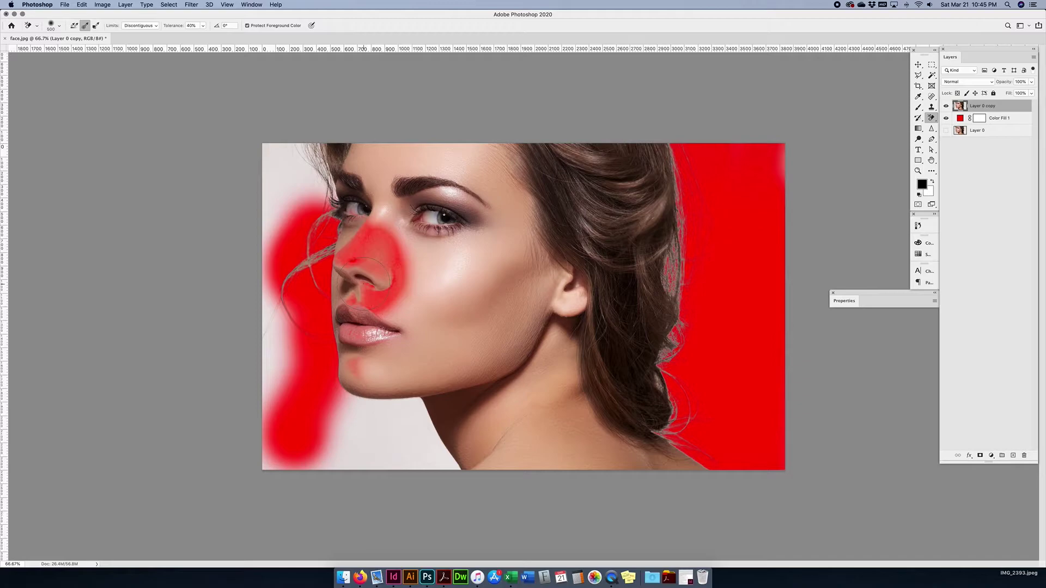
key(super+z)
- Set the tolerance to 10%, erase the backdrop in front of the face, inspect the nose area, and undo the erasing on both sides
click(182, 25)
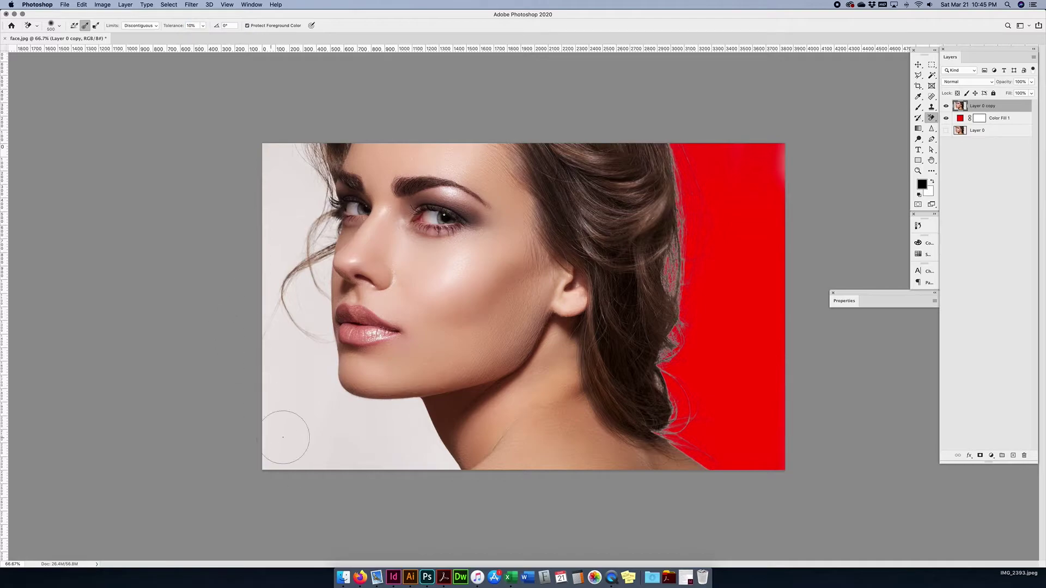
mouse_move(277, 447)
mouse_down()
mouse_move(286, 357)
mouse_move(324, 446)
mouse_move(333, 376)
mouse_move(310, 313)
mouse_move(304, 208)
mouse_move(324, 251)
mouse_move(295, 158)
mouse_move(281, 305)
mouse_move(313, 365)
mouse_up()
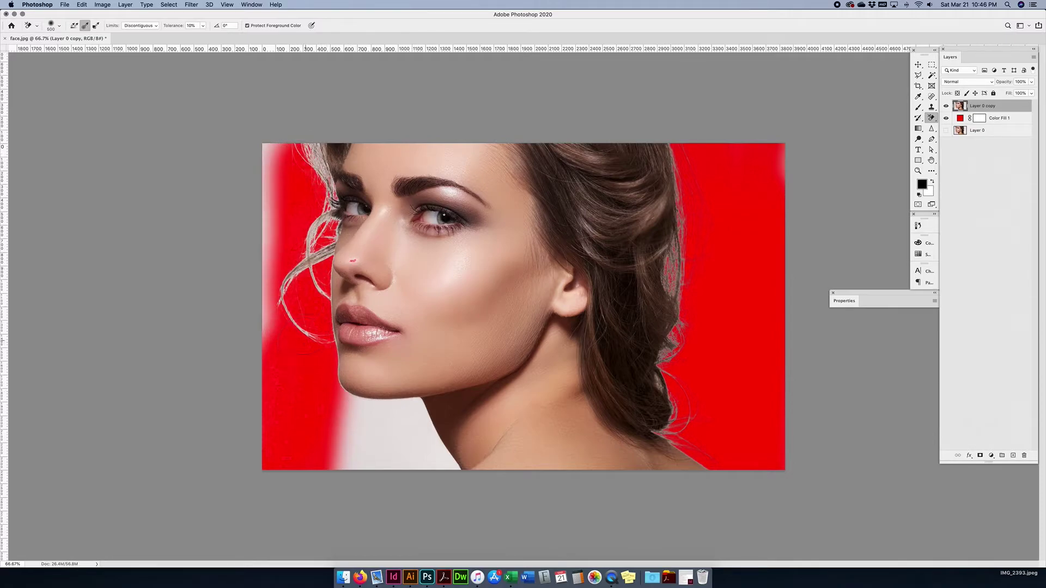
key(super+plus)
key(super+plus)
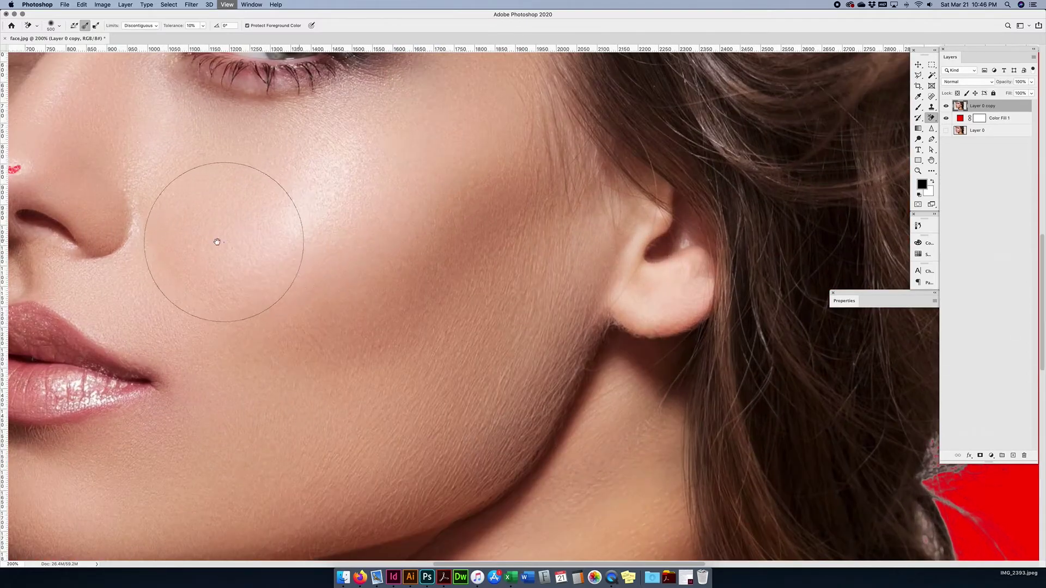
drag(217, 240, 520, 321)
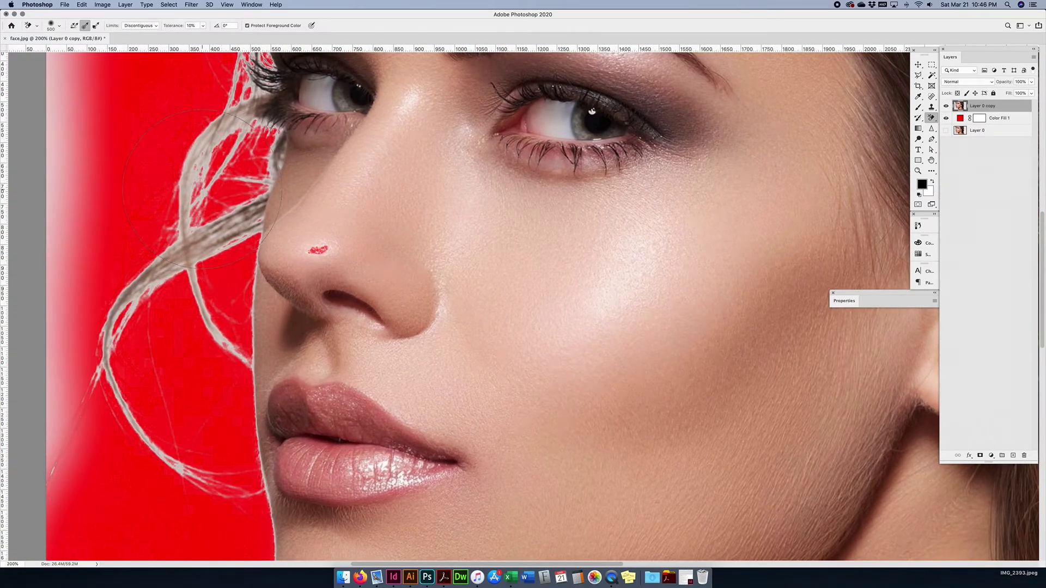
key(super+minus)
key(super+minus)
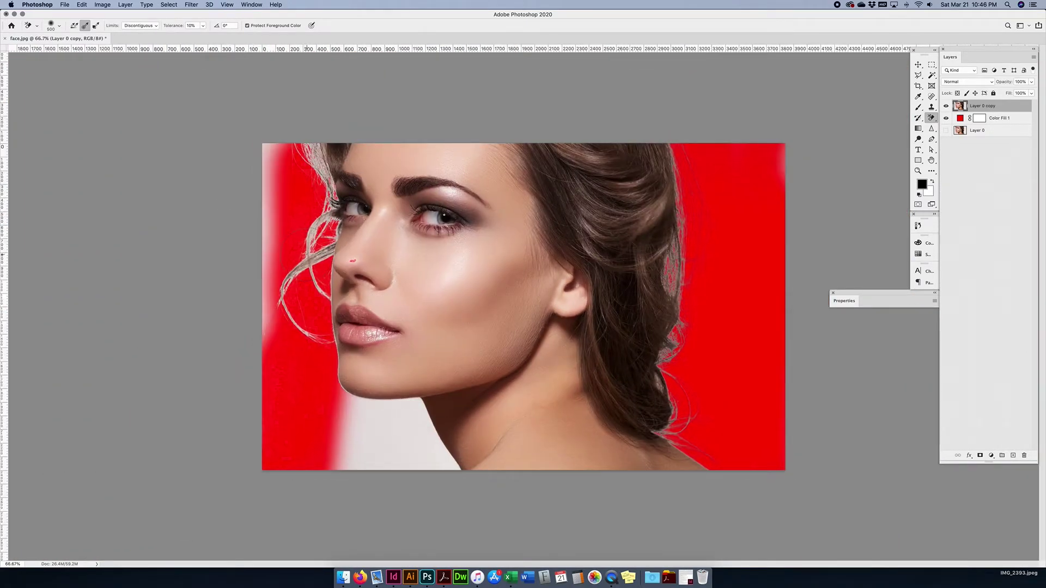
key(super+z)
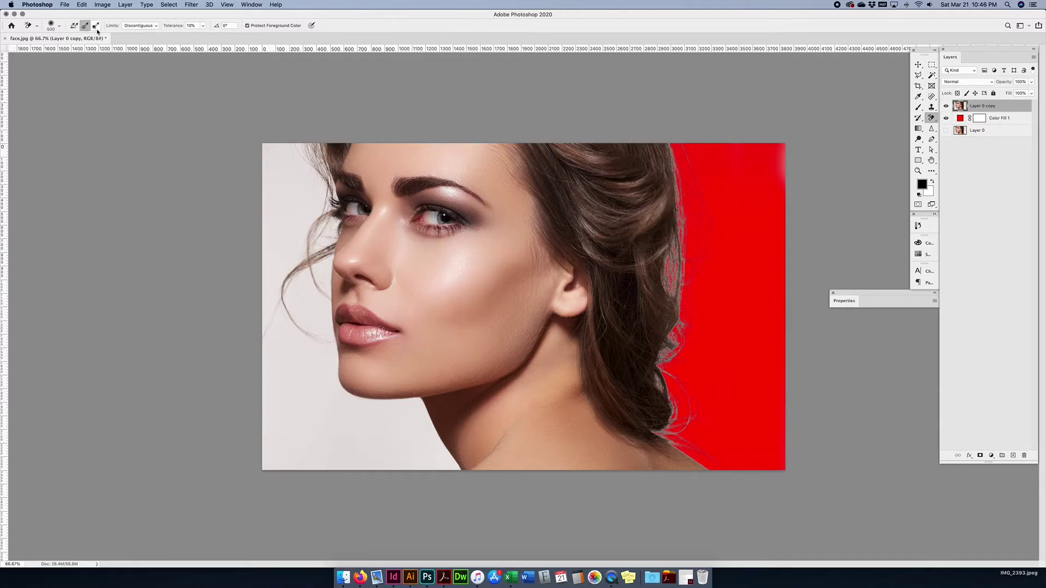
key(super+z)
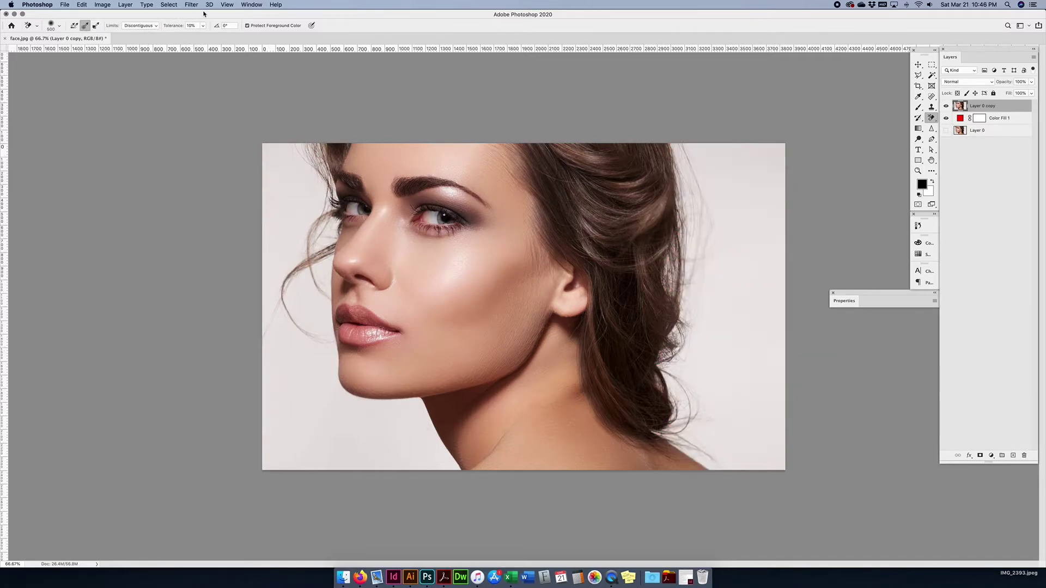
- Switch the eraser to background swatch sampling, try erasing the backdrop behind the hair, and undo the attempt
click(95, 26)
mouse_move(734, 201)
mouse_down()
mouse_move(712, 239)
mouse_move(722, 313)
mouse_move(741, 291)
mouse_move(755, 298)
mouse_move(730, 303)
mouse_up()
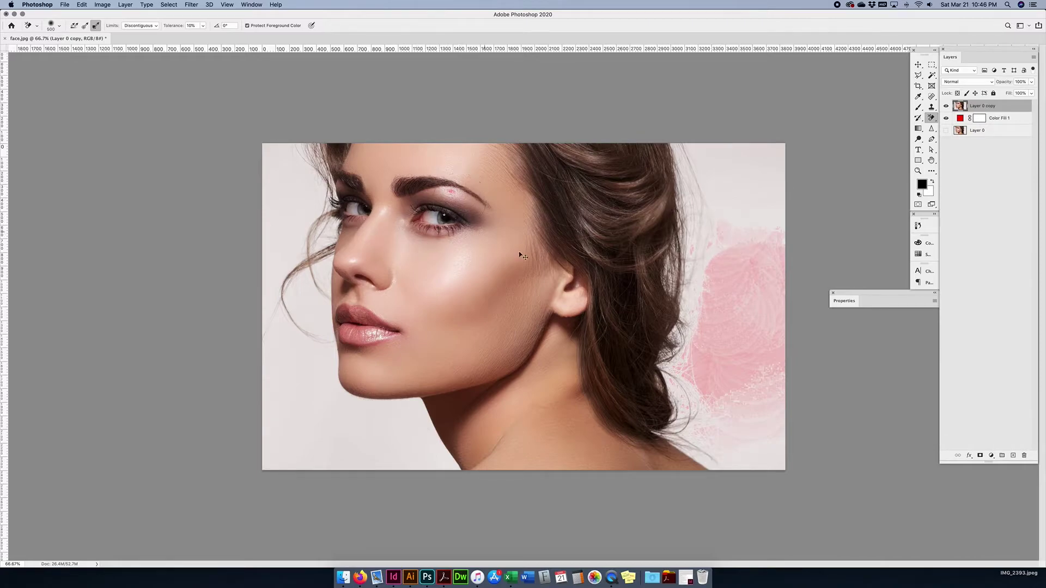
key(super+z)
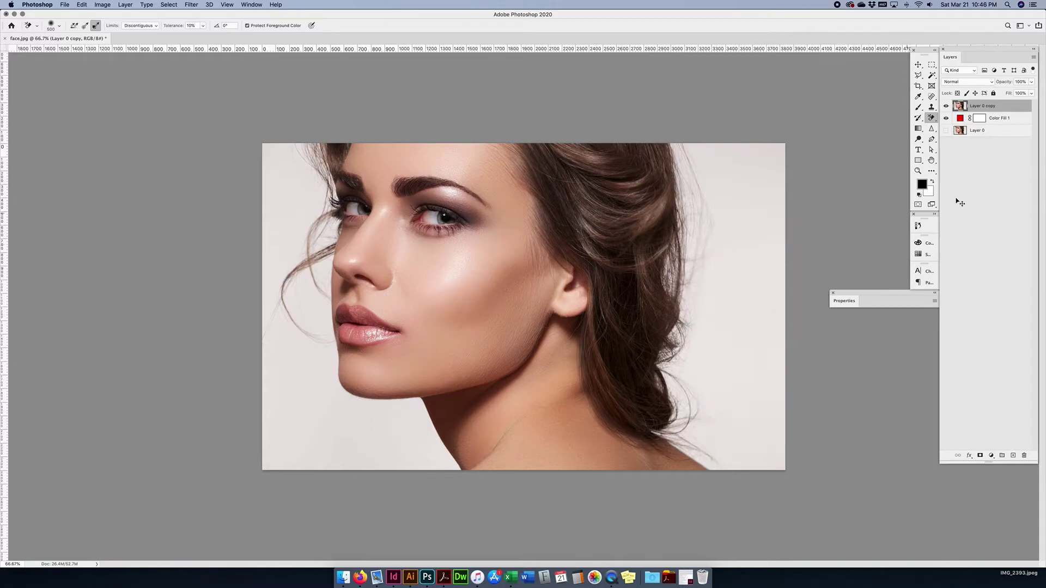
- Set the background color to the pale backdrop tone sampled from the photo beside the hair, and reactivate the Background Eraser
click(929, 191)
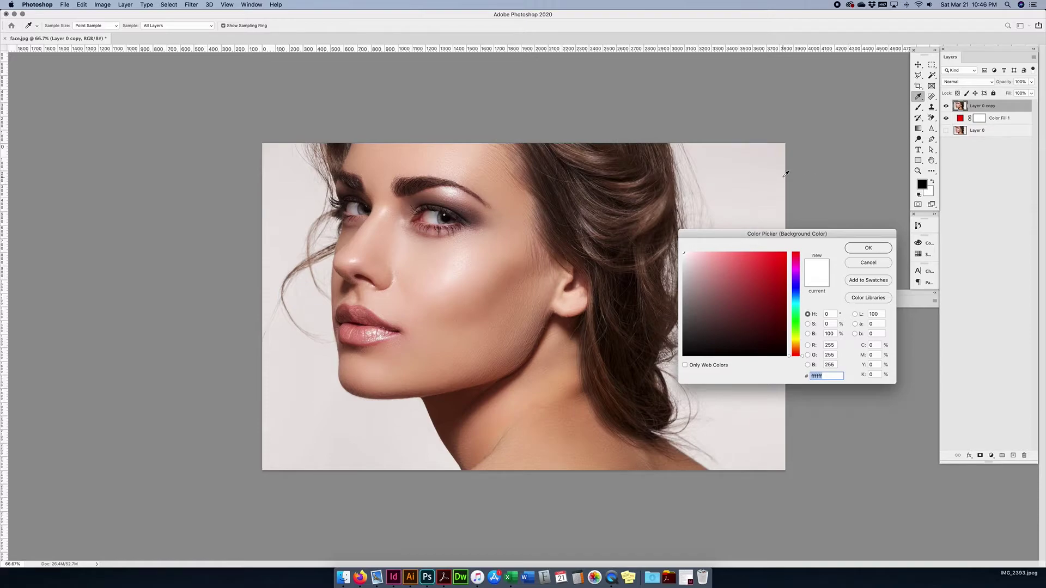
drag(807, 235, 804, 246)
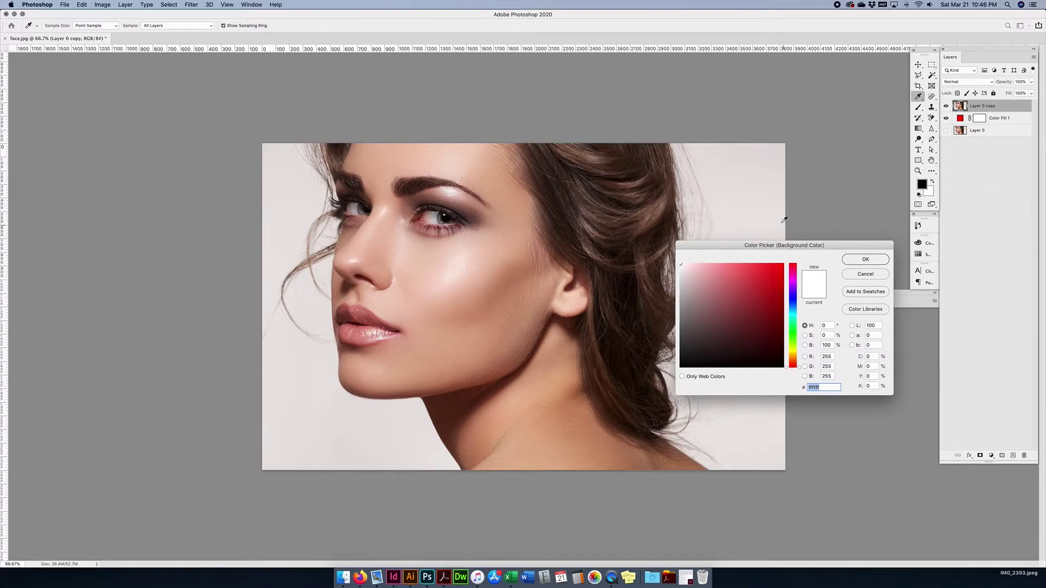
click(749, 190)
click(887, 259)
key(e)
- Erase the backdrop on Layer 0 copy behind the hair, in front of the face and under the chin
mouse_move(748, 176)
mouse_down()
mouse_move(751, 392)
mouse_move(754, 164)
mouse_move(741, 446)
mouse_move(709, 376)
mouse_move(711, 163)
mouse_move(695, 272)
mouse_move(703, 458)
mouse_move(703, 392)
mouse_up()
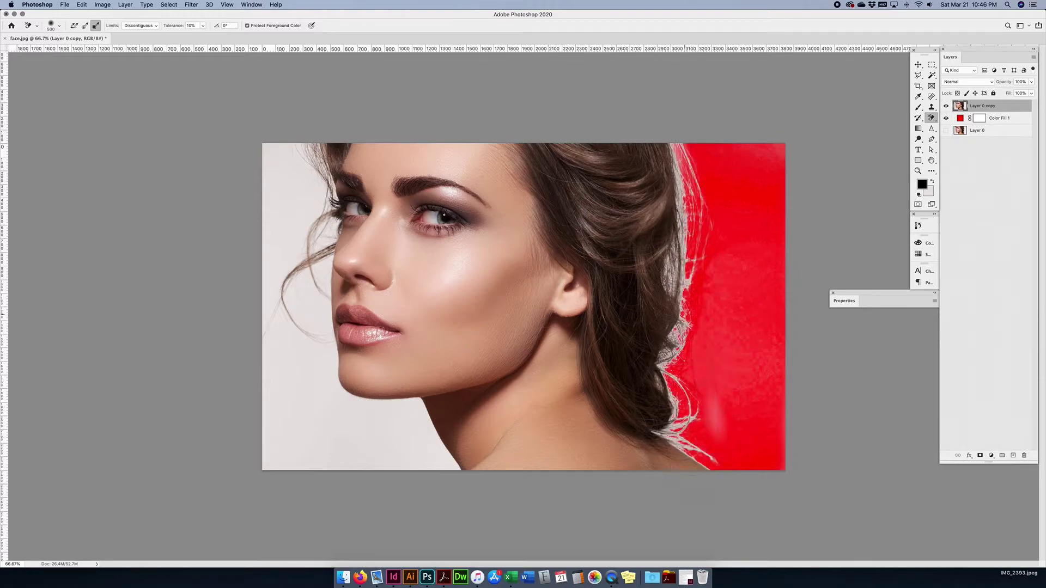
mouse_move(315, 436)
mouse_down()
mouse_move(283, 164)
mouse_move(309, 408)
mouse_move(349, 452)
mouse_move(431, 431)
mouse_move(337, 403)
mouse_move(373, 395)
mouse_move(322, 349)
mouse_move(308, 388)
mouse_up()
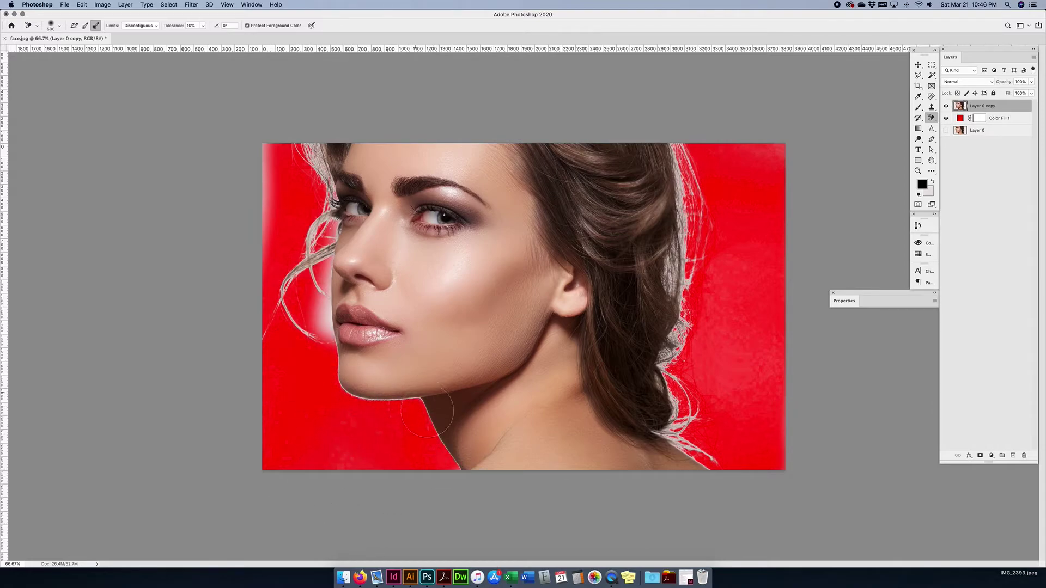
drag(322, 349, 333, 220)
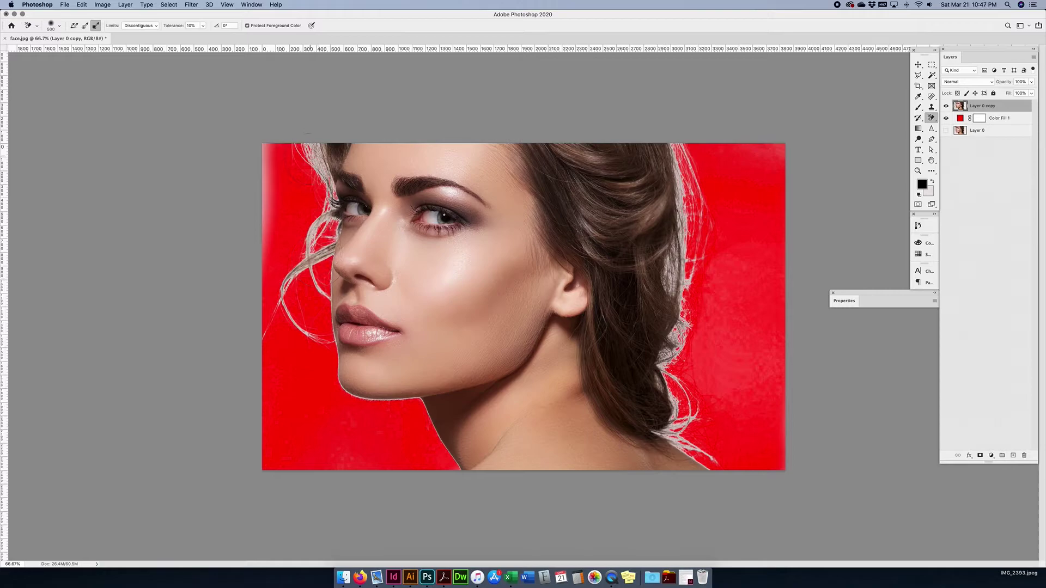
- Clear the remaining backdrop at the photo's front edge, set tolerance to 70%, erase around the hair behind the head and inspect its edge
drag(268, 146, 268, 276)
click(183, 26)
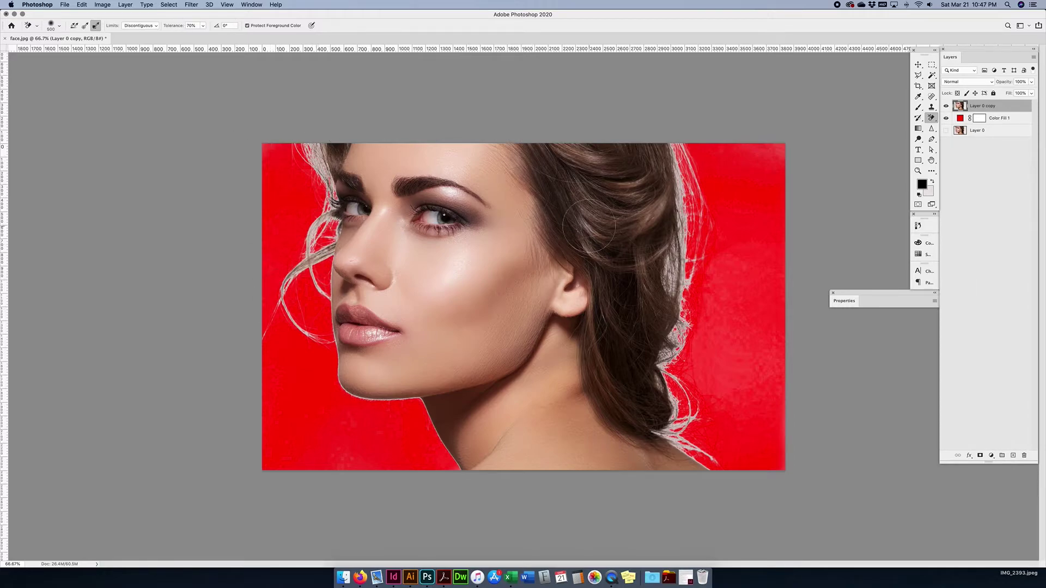
mouse_move(719, 283)
mouse_down()
mouse_move(713, 191)
mouse_move(753, 173)
mouse_up()
mouse_move(679, 158)
mouse_down()
mouse_move(686, 436)
mouse_move(676, 463)
mouse_up()
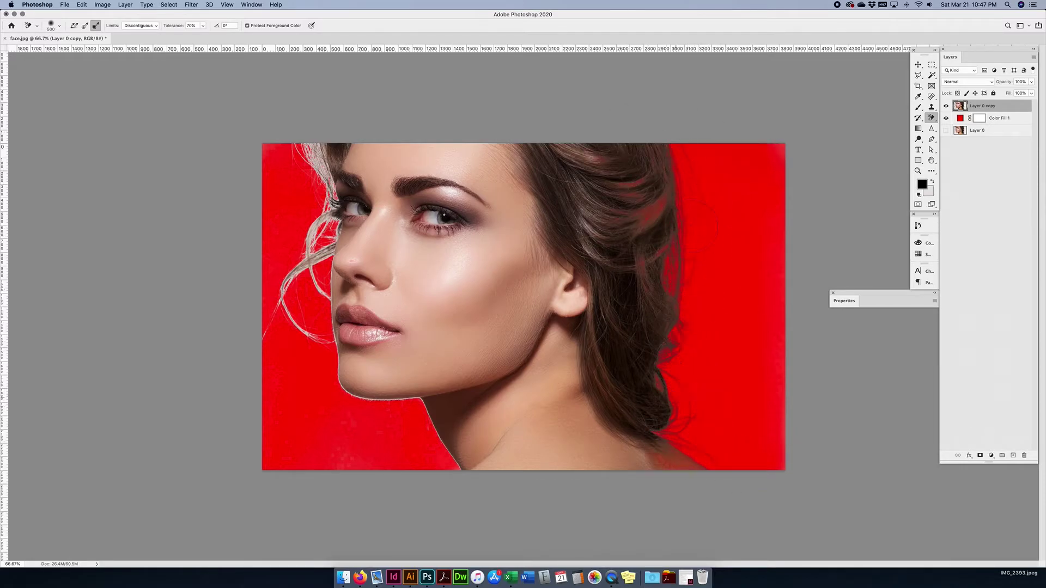
key(super+plus)
key(super+plus)
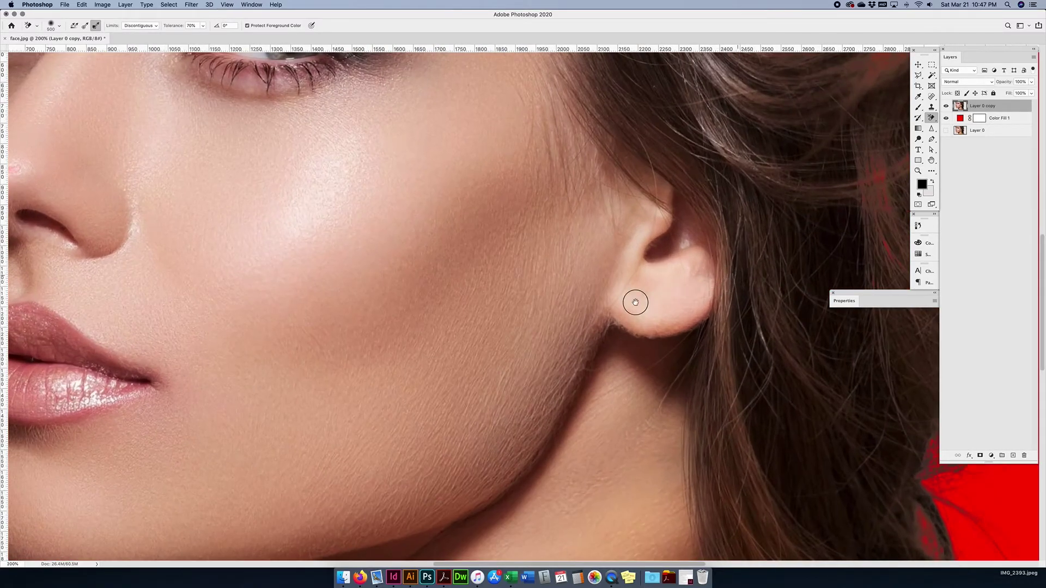
drag(681, 292, 456, 329)
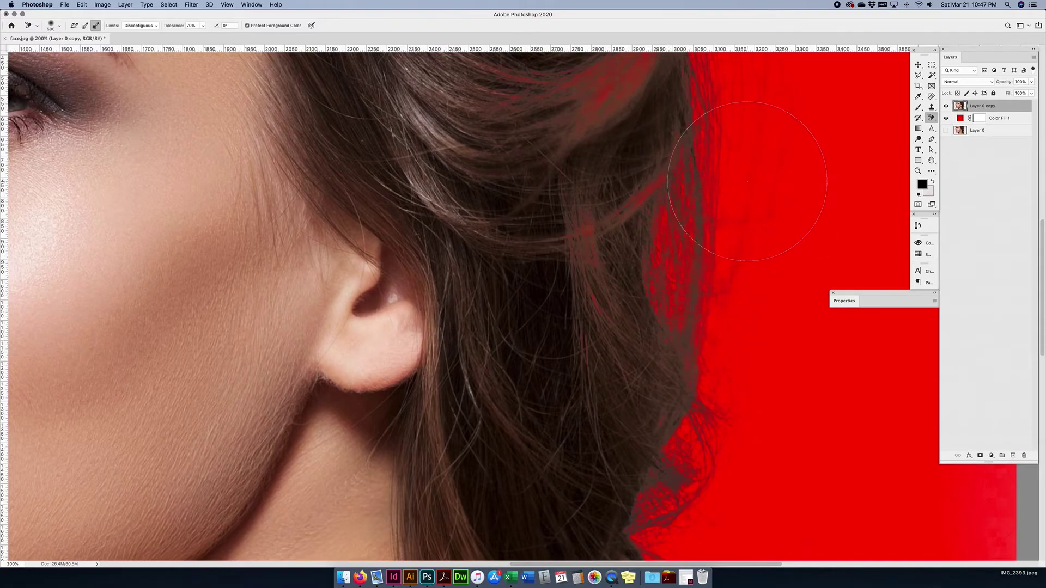
key(super+0)
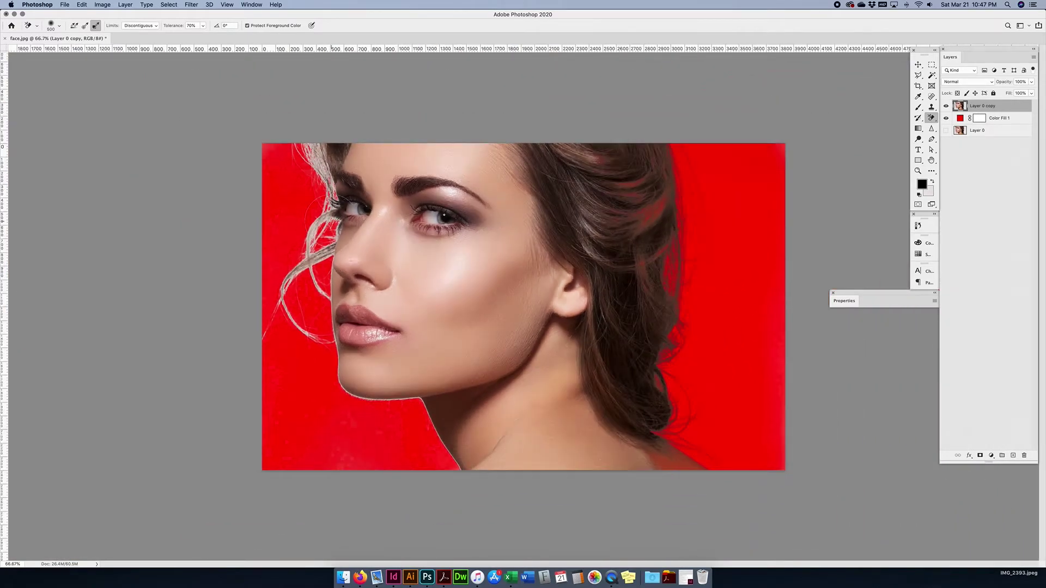
- Try erasing in front of and across the face at 70% tolerance, and undo all erasing back to the intact photo
mouse_move(301, 170)
mouse_down()
mouse_move(322, 229)
mouse_move(325, 366)
mouse_move(370, 382)
mouse_move(376, 163)
mouse_move(414, 403)
mouse_move(447, 414)
mouse_up()
mouse_move(435, 164)
mouse_down()
mouse_move(480, 420)
mouse_move(512, 452)
mouse_move(537, 381)
mouse_up()
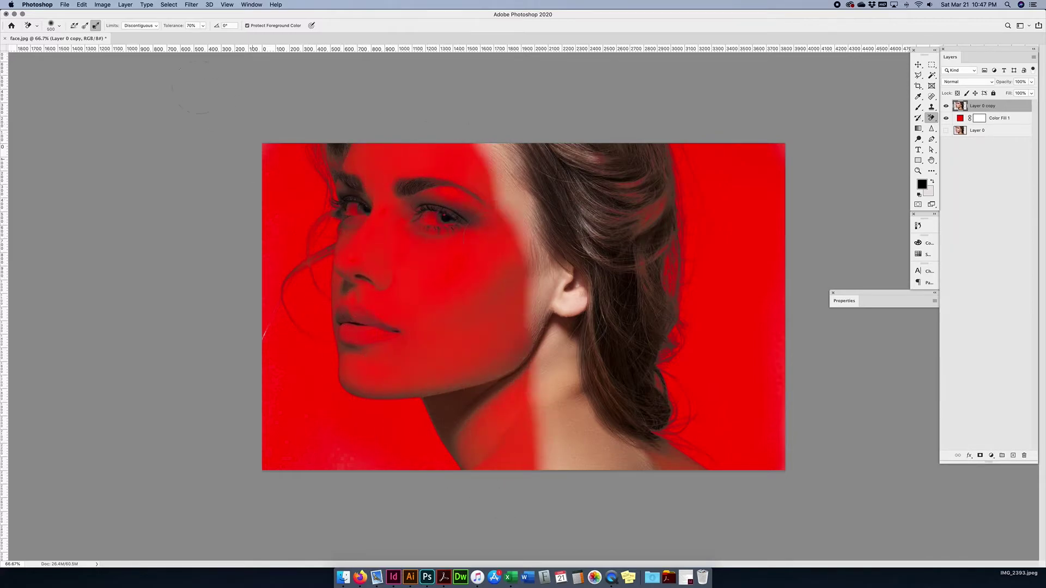
key(super+z)
key(super+z)
key(super+z)
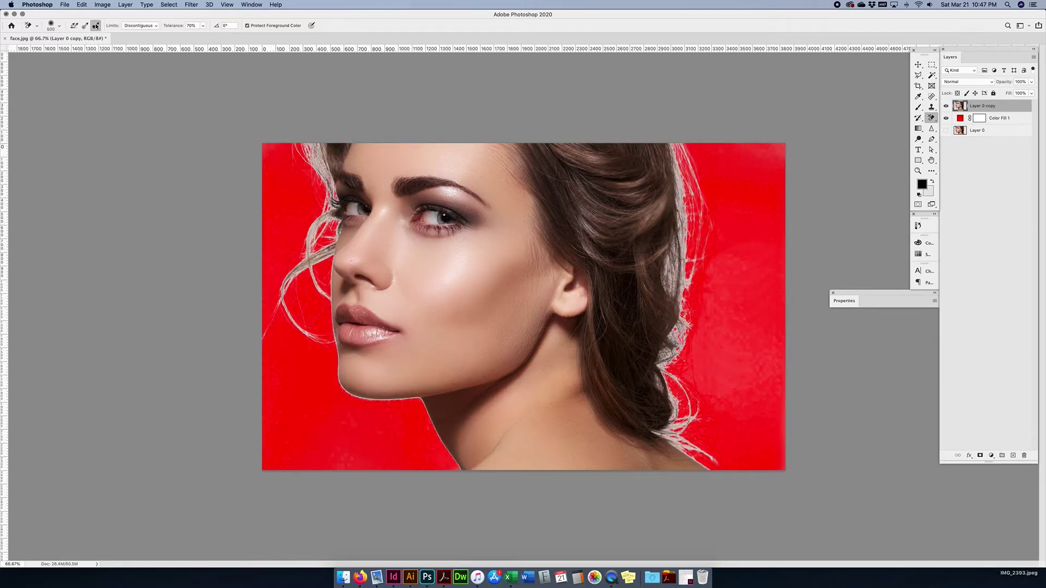
key(super+z)
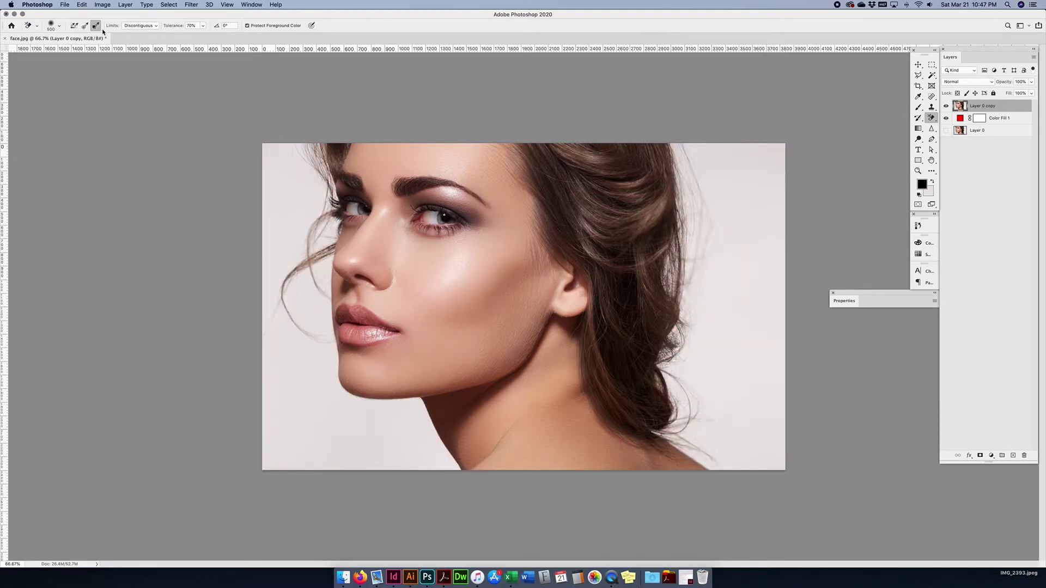
- Switch the eraser to sample once, try erasing the backdrop in front of the face with Discontiguous limits, and undo the stroke
click(136, 26)
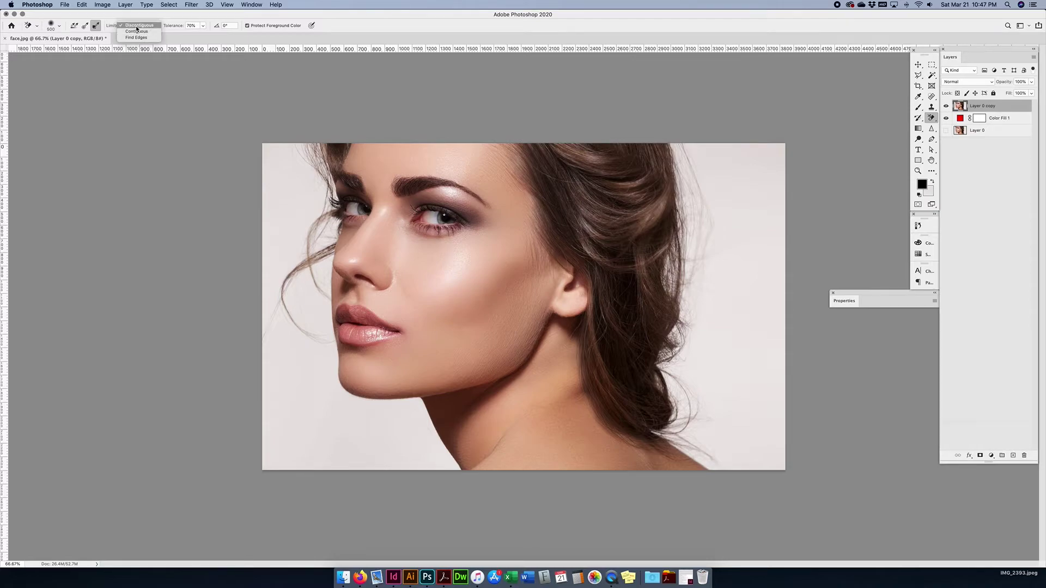
click(86, 26)
click(85, 26)
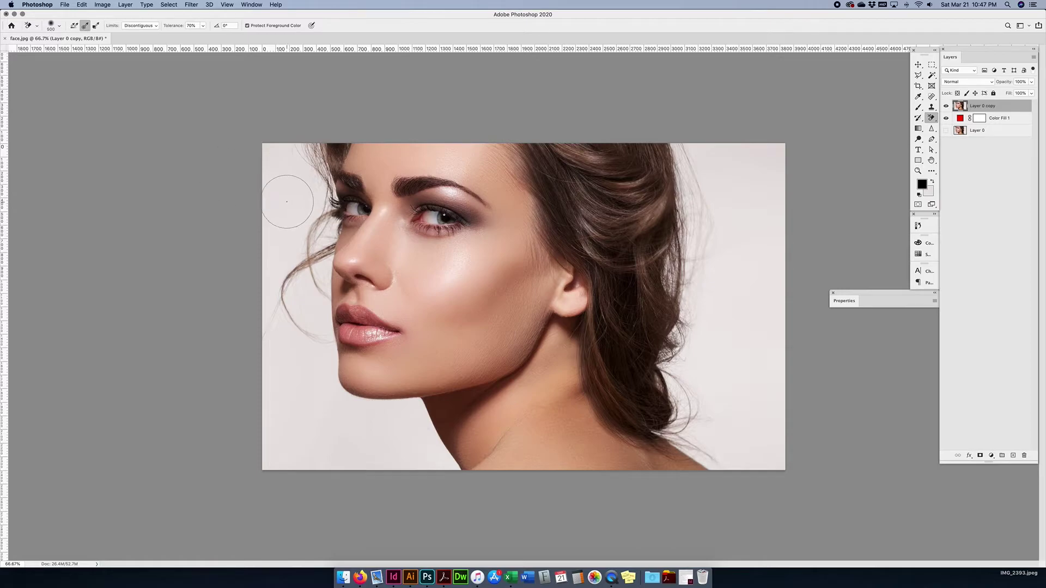
mouse_move(287, 201)
mouse_down()
mouse_move(284, 158)
mouse_move(354, 168)
mouse_move(326, 202)
mouse_move(322, 376)
mouse_move(376, 419)
mouse_move(417, 427)
mouse_move(436, 458)
mouse_move(267, 449)
mouse_move(327, 431)
mouse_move(286, 322)
mouse_move(292, 251)
mouse_move(270, 121)
mouse_up()
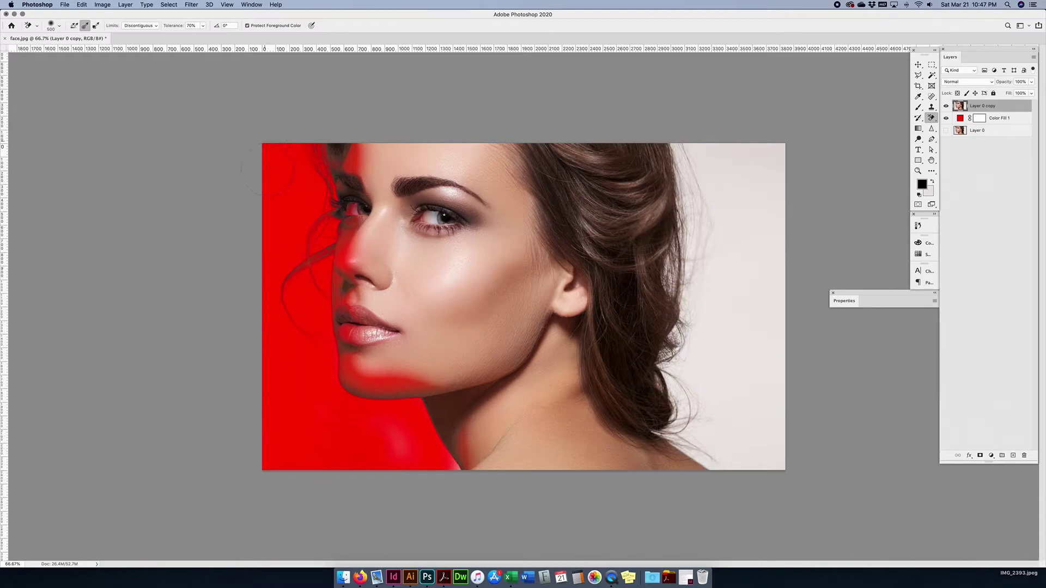
key(super+z)
- Set the eraser limits to Contiguous, try erasing the backdrop in front of the face and under the chin, and undo the stroke
click(140, 25)
click(139, 34)
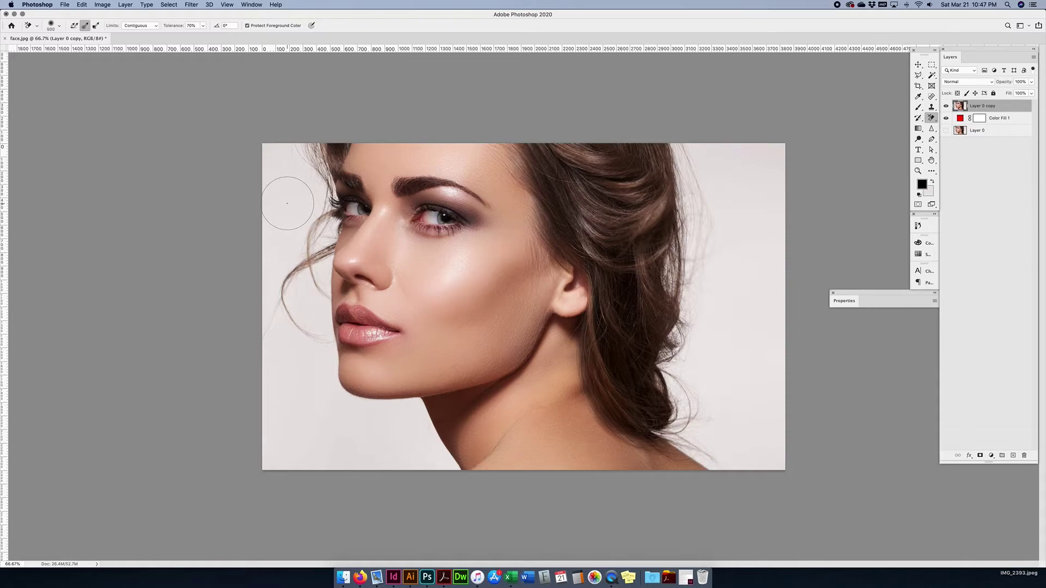
mouse_move(287, 203)
mouse_down()
mouse_move(275, 152)
mouse_move(311, 172)
mouse_move(318, 238)
mouse_move(313, 186)
mouse_move(335, 208)
mouse_move(316, 382)
mouse_move(294, 147)
mouse_move(335, 487)
mouse_move(285, 490)
mouse_move(259, 256)
mouse_move(390, 495)
mouse_move(422, 491)
mouse_move(419, 436)
mouse_move(386, 408)
mouse_move(335, 422)
mouse_move(362, 458)
mouse_move(412, 474)
mouse_up()
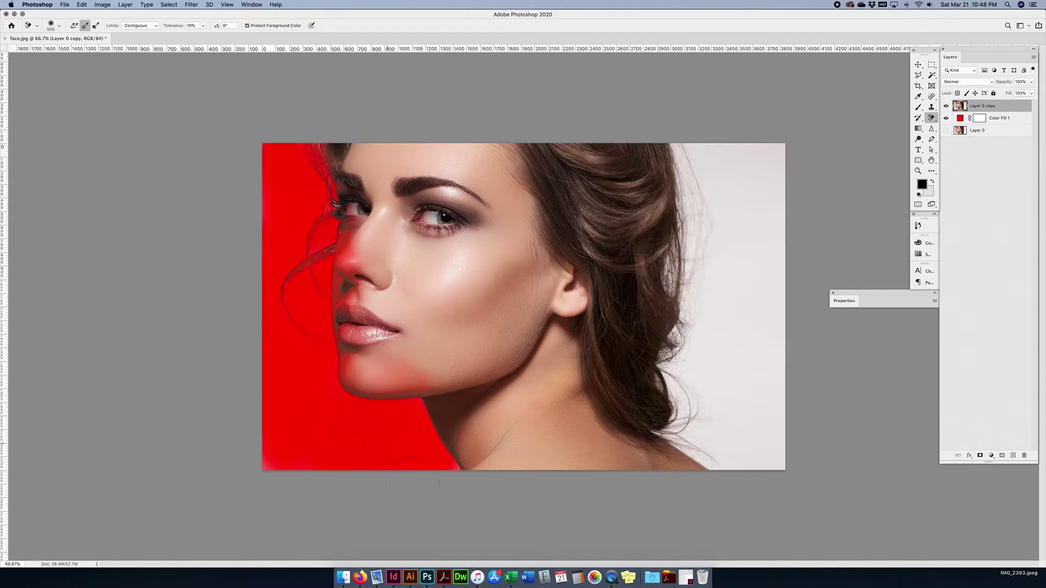
key(super+z)
- Set the tolerance to 25%, try erasing the backdrop in front of the face and behind the hair, and undo the erasing
click(192, 26)
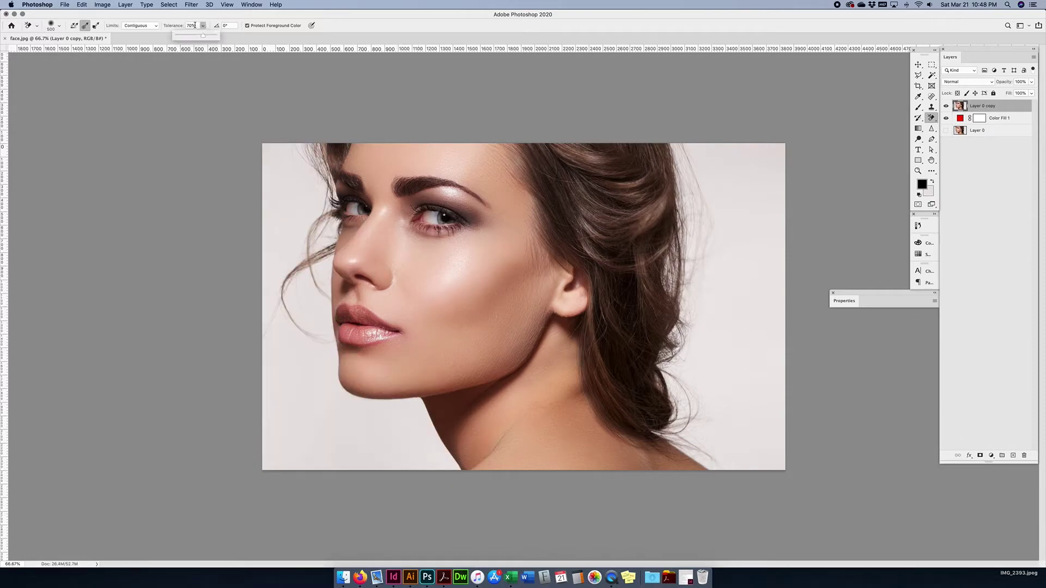
mouse_move(277, 196)
mouse_down()
mouse_move(272, 177)
mouse_move(305, 163)
mouse_move(308, 205)
mouse_up()
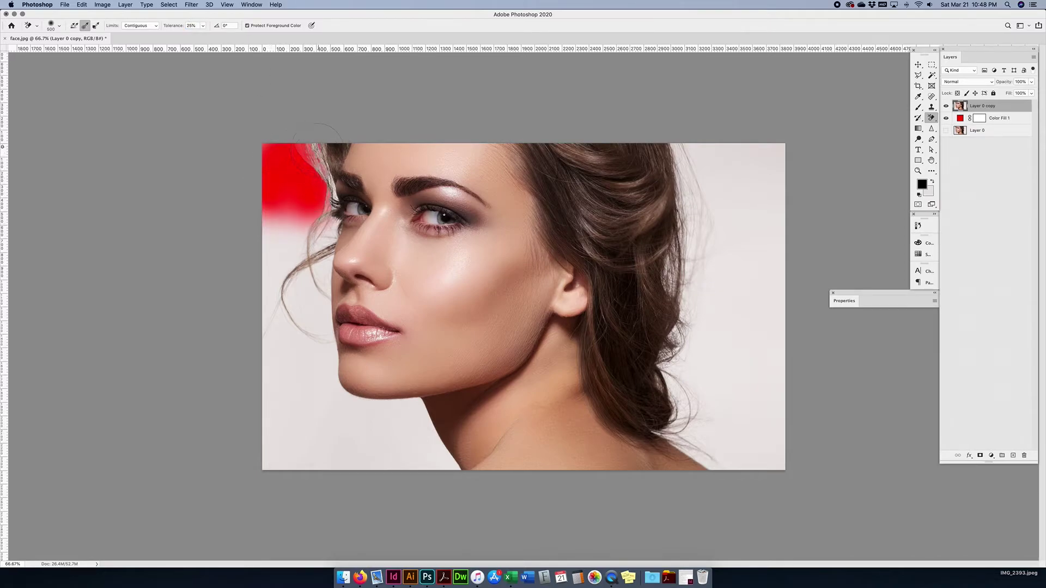
mouse_move(311, 207)
mouse_down()
mouse_move(330, 196)
mouse_move(297, 288)
mouse_move(303, 325)
mouse_move(319, 286)
mouse_move(341, 435)
mouse_move(409, 430)
mouse_move(430, 442)
mouse_move(406, 439)
mouse_up()
drag(248, 489, 307, 460)
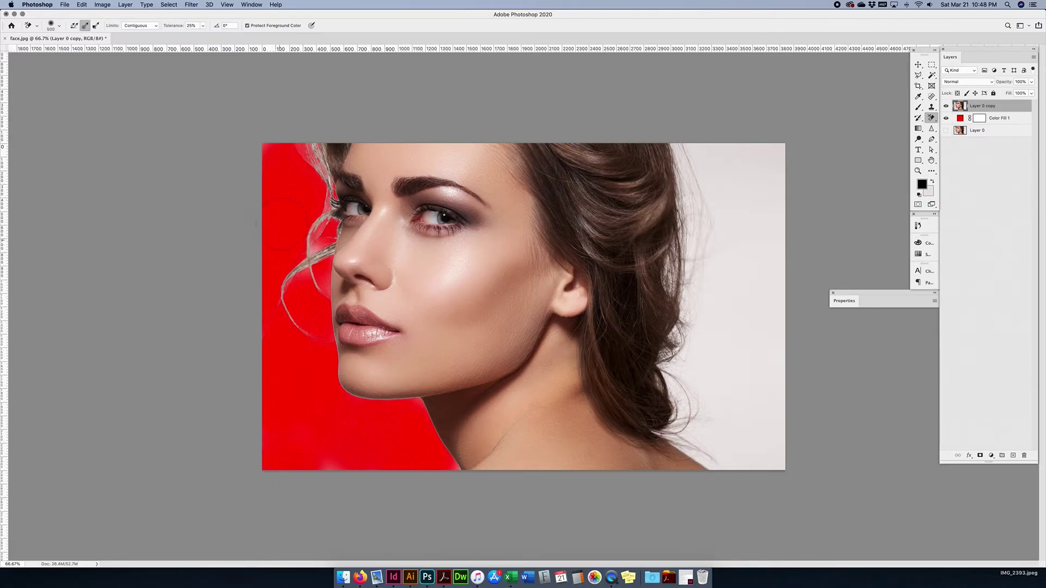
mouse_move(692, 153)
mouse_down()
mouse_move(711, 427)
mouse_move(700, 457)
mouse_move(715, 478)
mouse_up()
key(super+z)
key(super+z)
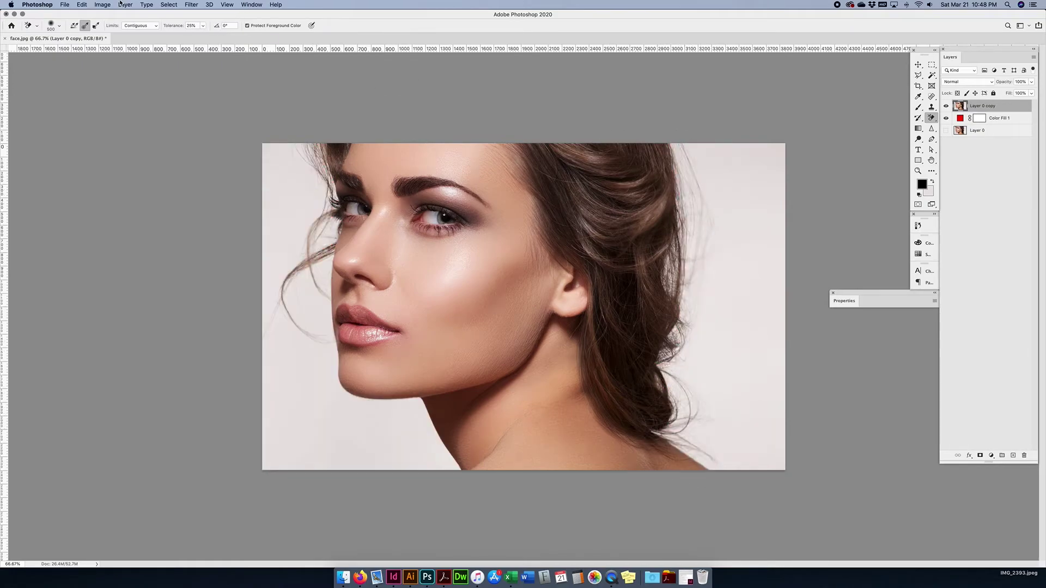
- Set the limits to Find Edges, try erasing beside the hair and along the jaw and face at 100% zoom, and undo the strokes
click(138, 26)
click(138, 36)
key(super+1)
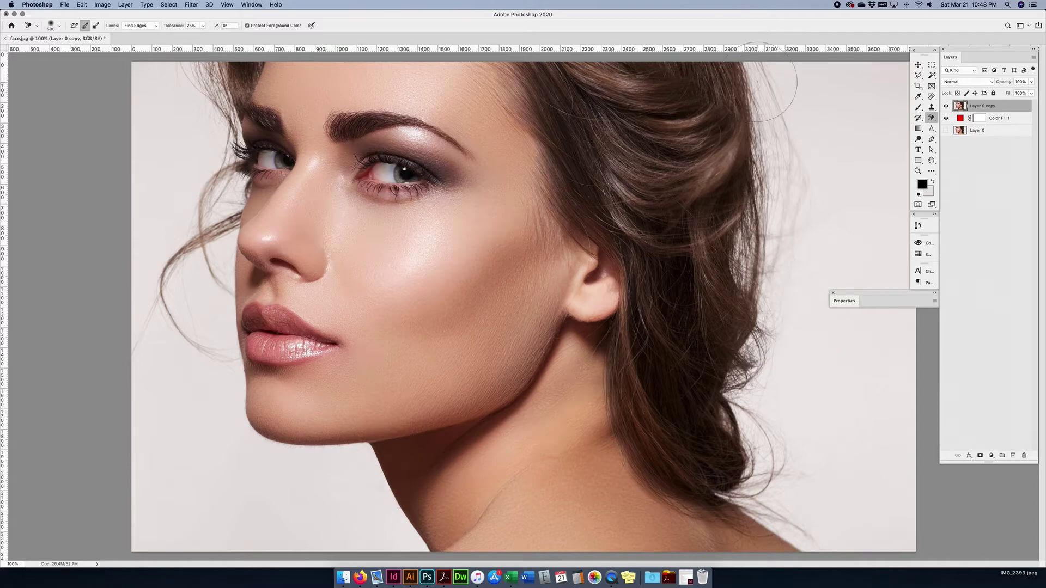
mouse_move(780, 88)
mouse_down()
mouse_move(758, 82)
mouse_move(756, 91)
mouse_move(782, 139)
mouse_move(788, 183)
mouse_move(771, 92)
mouse_move(767, 80)
mouse_move(769, 135)
mouse_move(758, 79)
mouse_move(771, 257)
mouse_move(791, 142)
mouse_move(784, 79)
mouse_move(794, 246)
mouse_move(808, 278)
mouse_move(820, 199)
mouse_move(800, 158)
mouse_move(792, 172)
mouse_move(785, 152)
mouse_move(774, 174)
mouse_move(756, 75)
mouse_up()
mouse_move(777, 121)
mouse_down()
mouse_move(778, 254)
mouse_move(779, 176)
mouse_up()
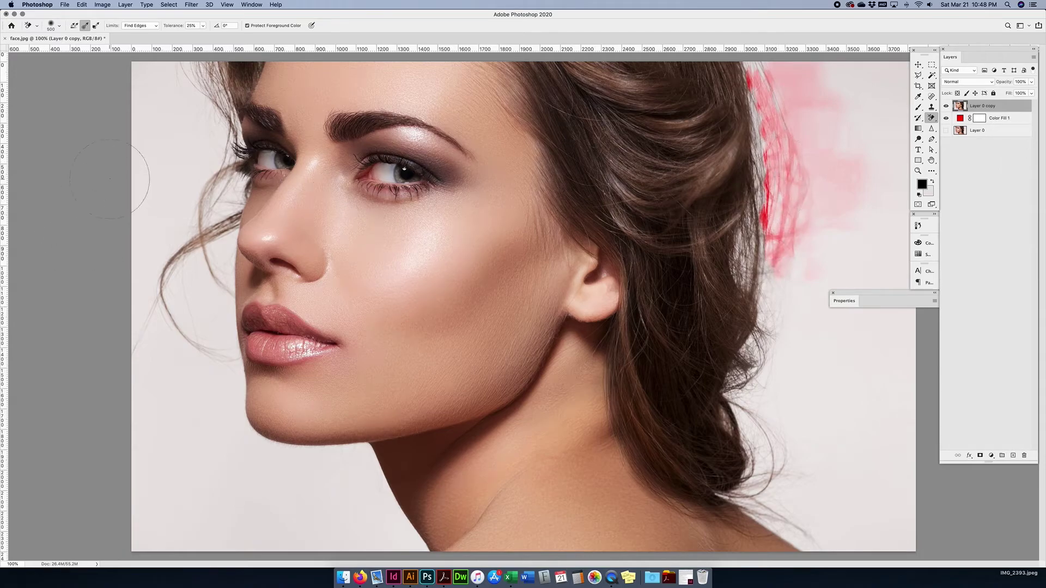
mouse_move(392, 542)
mouse_down()
mouse_move(343, 454)
mouse_move(273, 468)
mouse_move(242, 441)
mouse_move(209, 376)
mouse_move(219, 343)
mouse_move(215, 180)
mouse_move(237, 184)
mouse_move(202, 225)
mouse_up()
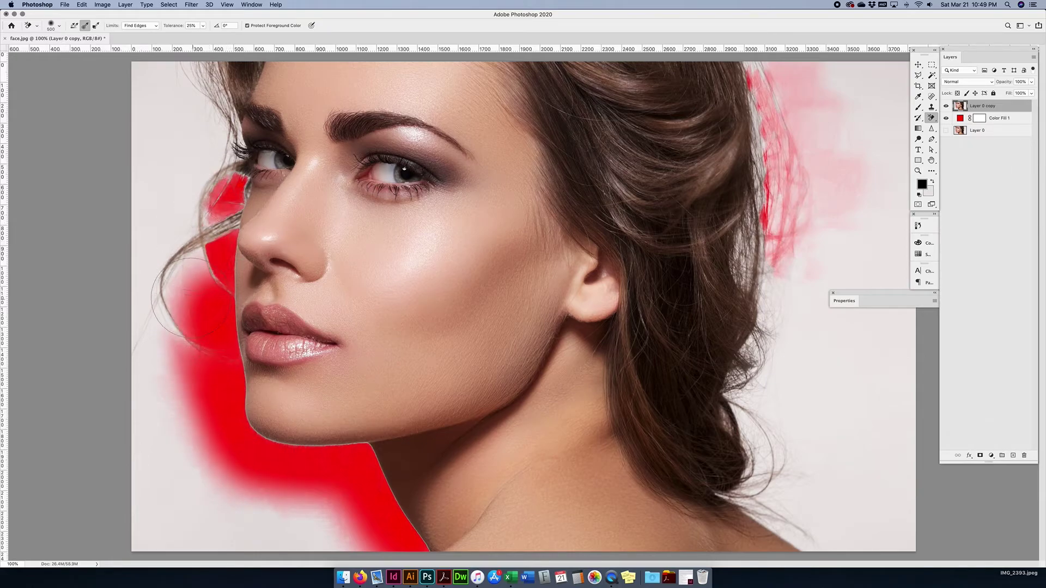
key(super+alt+z)
key(super+alt+z)
key(super+alt+z)
key(super+alt+z)
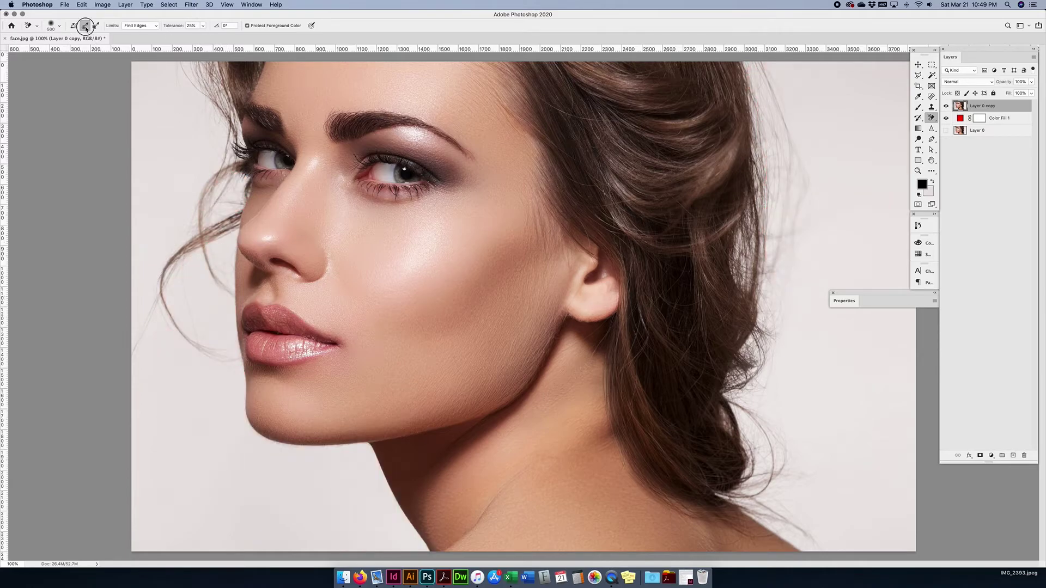
- Set the limits to Contiguous and erase the upper part of the backdrop behind the hair on Layer 0 copy
click(143, 26)
click(139, 17)
mouse_move(841, 105)
mouse_down()
mouse_move(873, 250)
mouse_move(879, 78)
mouse_move(892, 199)
mouse_up()
mouse_move(828, 76)
mouse_down()
mouse_move(779, 109)
mouse_move(796, 218)
mouse_move(789, 151)
mouse_move(760, 87)
mouse_move(779, 381)
mouse_move(850, 359)
mouse_move(868, 283)
mouse_up()
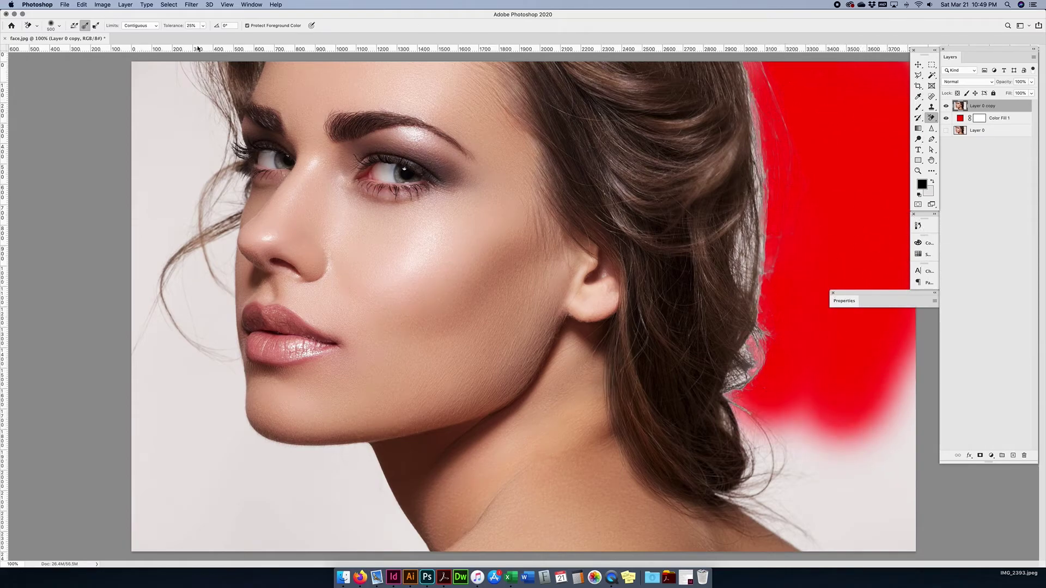
- Set the limits to Discontiguous and erase the rest of the backdrop behind the hair down to the shoulder
click(136, 25)
click(136, 17)
mouse_move(888, 469)
mouse_down()
mouse_move(876, 490)
mouse_move(829, 419)
mouse_move(783, 406)
mouse_move(749, 382)
mouse_up()
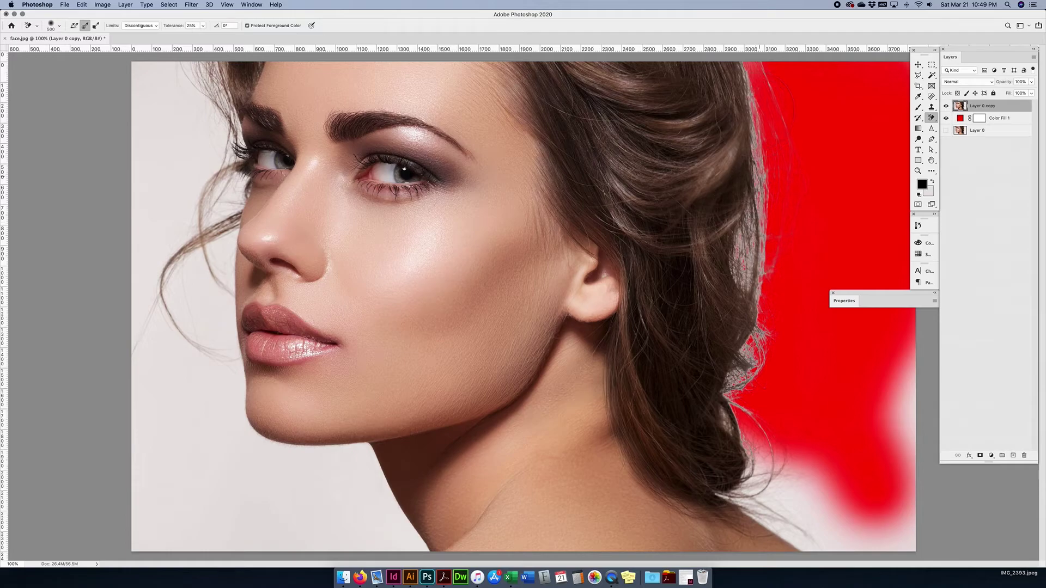
mouse_move(789, 389)
mouse_down()
mouse_move(817, 523)
mouse_move(899, 360)
mouse_move(896, 518)
mouse_move(857, 541)
mouse_move(790, 536)
mouse_up()
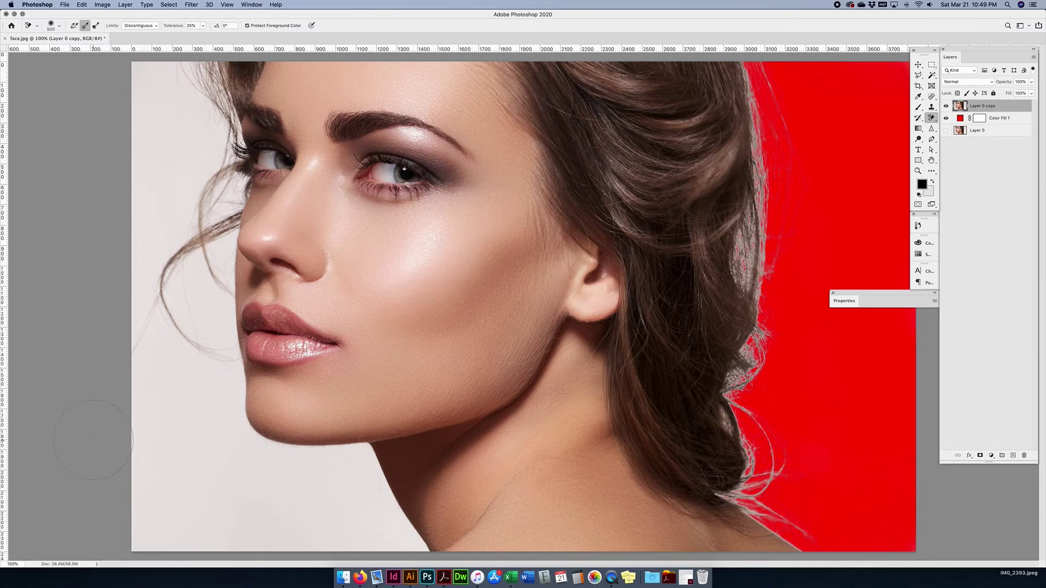
- Erase the upper backdrop corner in front of the forehead, and use a smaller brush to erase between the loose strands beside the brow and eye
mouse_move(147, 140)
mouse_down()
mouse_move(136, 74)
mouse_move(159, 85)
mouse_up()
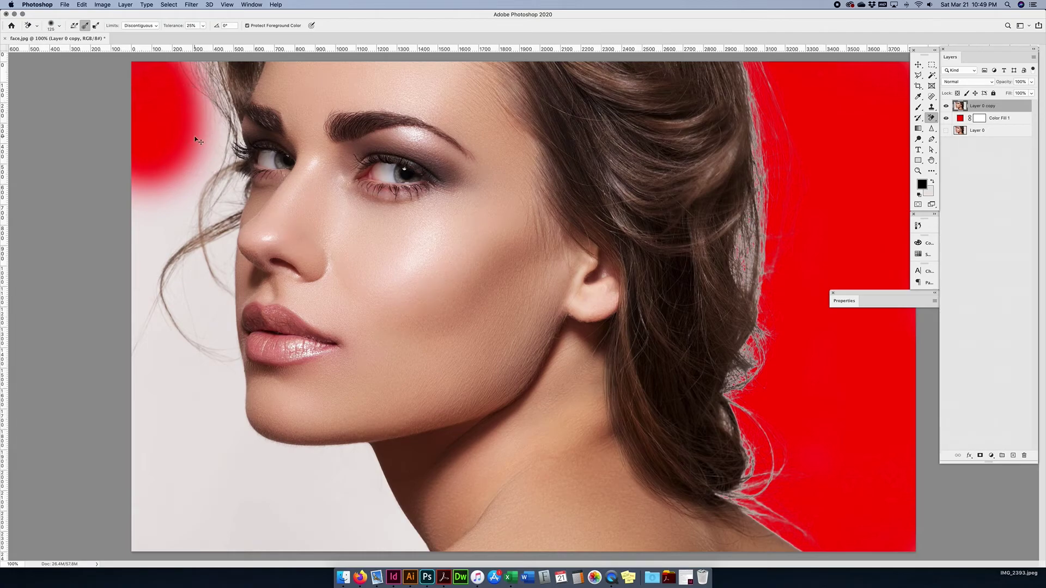
key(super+plus)
key(super+plus)
drag(173, 159, 346, 296)
drag(200, 200, 389, 356)
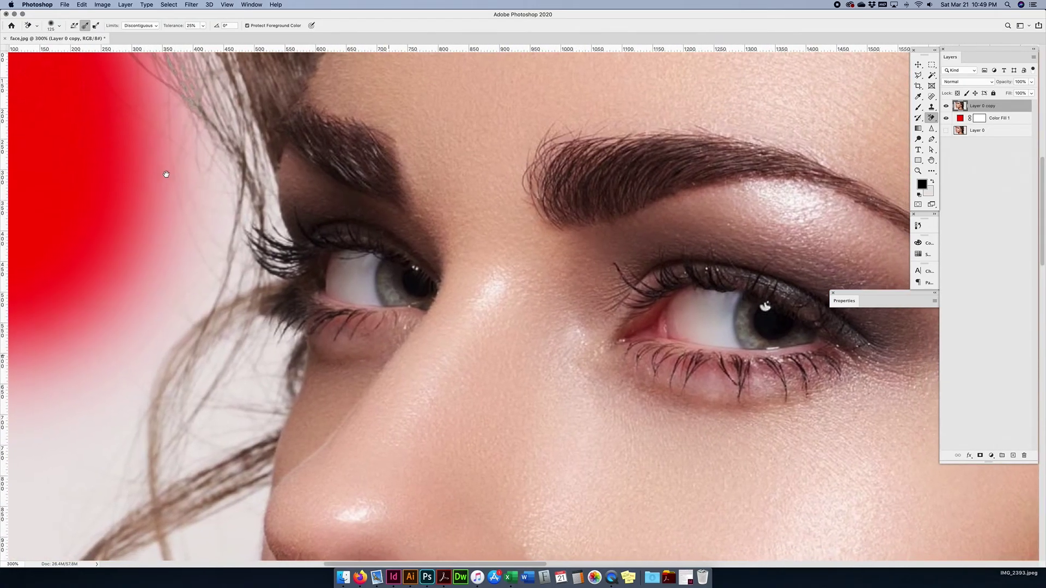
drag(167, 174, 280, 355)
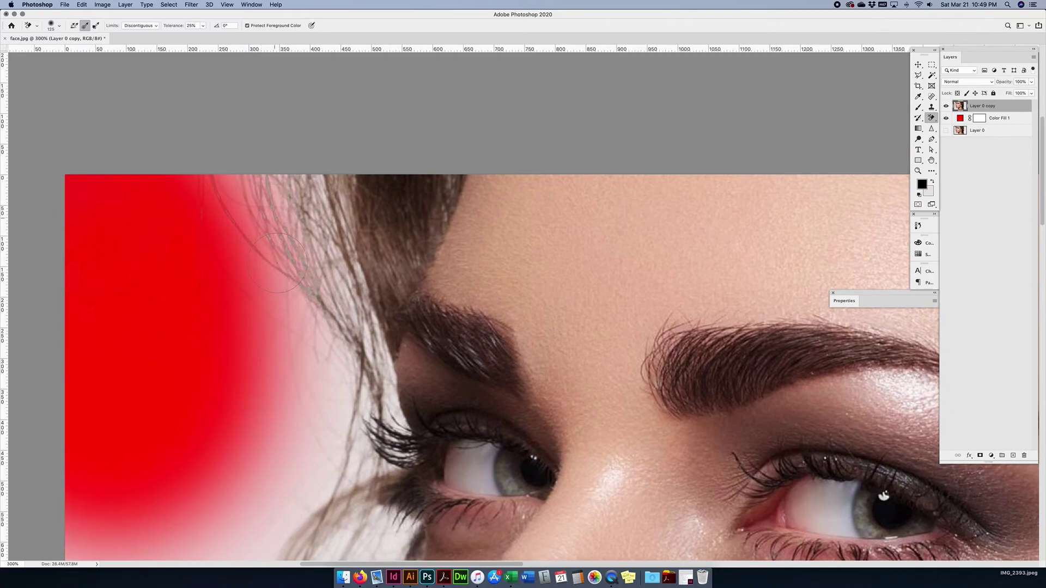
mouse_move(271, 478)
mouse_down()
mouse_move(256, 441)
mouse_move(305, 202)
mouse_move(245, 229)
mouse_move(298, 186)
mouse_move(349, 294)
mouse_move(348, 468)
mouse_move(385, 338)
mouse_up()
mouse_move(392, 409)
mouse_down()
mouse_move(338, 518)
mouse_move(310, 531)
mouse_move(256, 346)
mouse_up()
click(184, 491)
drag(272, 494, 278, 276)
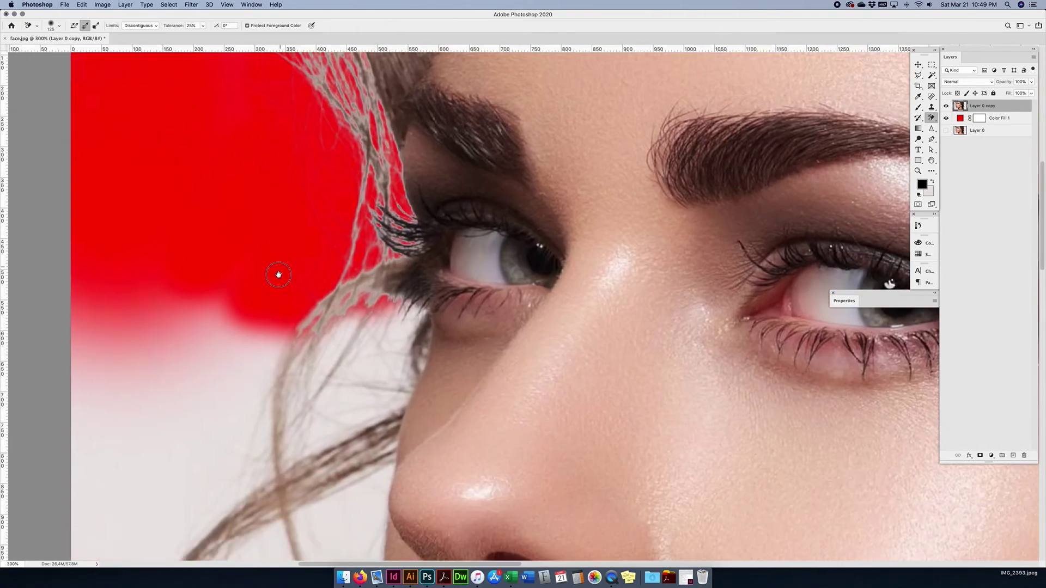
- Erase the backdrop around the loose strands in front of the nose bridge, undoing and redoing the stroke
mouse_move(357, 308)
mouse_down()
mouse_move(394, 301)
mouse_move(400, 316)
mouse_move(371, 408)
mouse_move(344, 356)
mouse_move(311, 416)
mouse_move(297, 475)
mouse_up()
key(super+z)
mouse_move(159, 362)
mouse_down()
mouse_move(145, 289)
mouse_move(71, 406)
mouse_move(96, 395)
mouse_move(144, 426)
mouse_move(311, 273)
mouse_move(335, 283)
mouse_move(388, 375)
mouse_move(360, 439)
mouse_move(346, 392)
mouse_move(306, 390)
mouse_move(237, 444)
mouse_move(220, 409)
mouse_move(191, 386)
mouse_move(149, 422)
mouse_move(135, 478)
mouse_move(212, 402)
mouse_move(213, 336)
mouse_up()
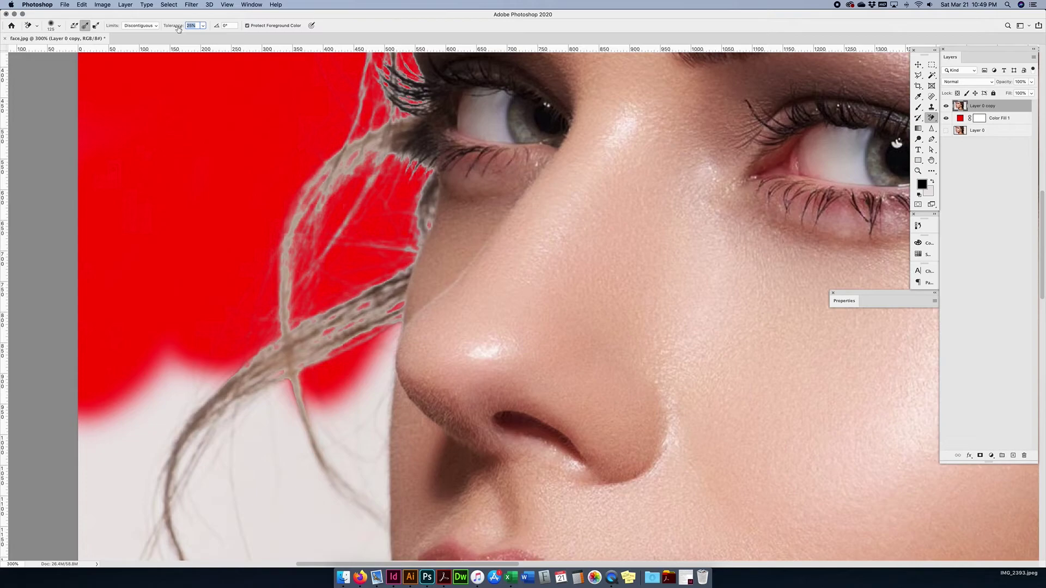
- Set the tolerance to 50%, erase the backdrop around the curled strands in front of the nose, and undo the last strokes
text(50)
mouse_move(116, 515)
mouse_down()
mouse_move(272, 327)
mouse_move(264, 287)
mouse_move(370, 142)
mouse_move(321, 316)
mouse_move(338, 89)
mouse_move(305, 436)
mouse_move(392, 305)
mouse_move(408, 256)
mouse_up()
mouse_move(403, 316)
mouse_down()
mouse_move(289, 501)
mouse_move(218, 518)
mouse_move(104, 431)
mouse_move(98, 518)
mouse_move(179, 520)
mouse_up()
mouse_move(265, 464)
mouse_down()
mouse_move(210, 381)
mouse_move(278, 468)
mouse_move(321, 403)
mouse_move(329, 349)
mouse_move(305, 361)
mouse_move(354, 283)
mouse_move(381, 327)
mouse_up()
key(super+z)
key(super+z)
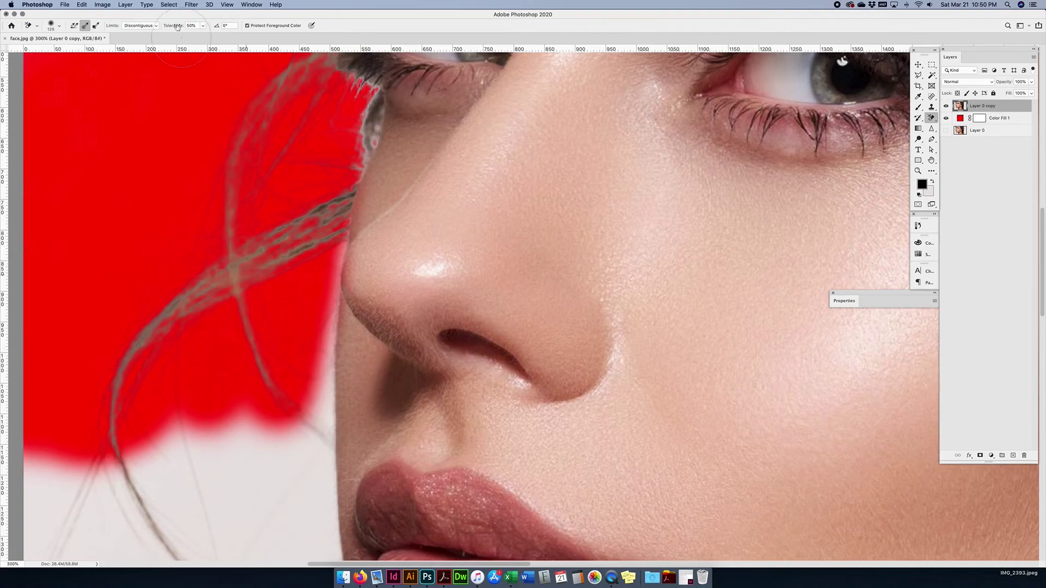
- Set the limits to Contiguous, enlarge the brush, try erasing along the nose profile, and undo the stroke
click(140, 26)
click(140, 33)
key(])
mouse_move(316, 392)
mouse_down()
mouse_move(299, 406)
mouse_move(302, 305)
mouse_move(329, 152)
mouse_move(340, 288)
mouse_up()
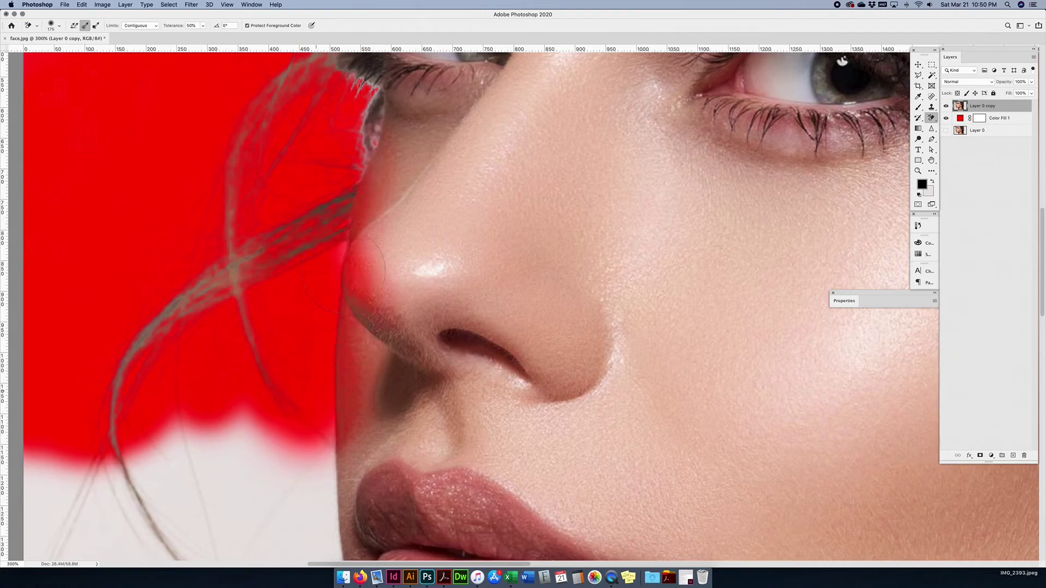
key(super+z)
- Set the limits to Find Edges and erase the backdrop along the face from the nose toward the upper lip
click(136, 25)
click(140, 35)
mouse_move(314, 391)
mouse_down()
mouse_move(321, 315)
mouse_move(315, 513)
mouse_move(305, 444)
mouse_move(254, 421)
mouse_move(102, 483)
mouse_move(39, 494)
mouse_up()
- Erase the backdrop along the lips, around the chin and under the jaw up to the neck
scroll(90, 430, down, 5)
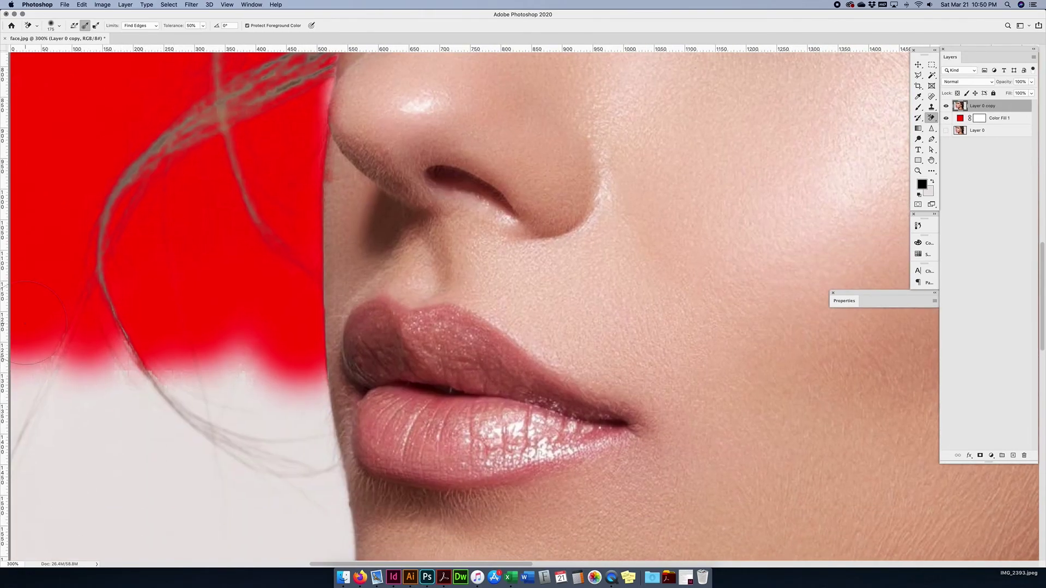
scroll(164, 430, right, 1)
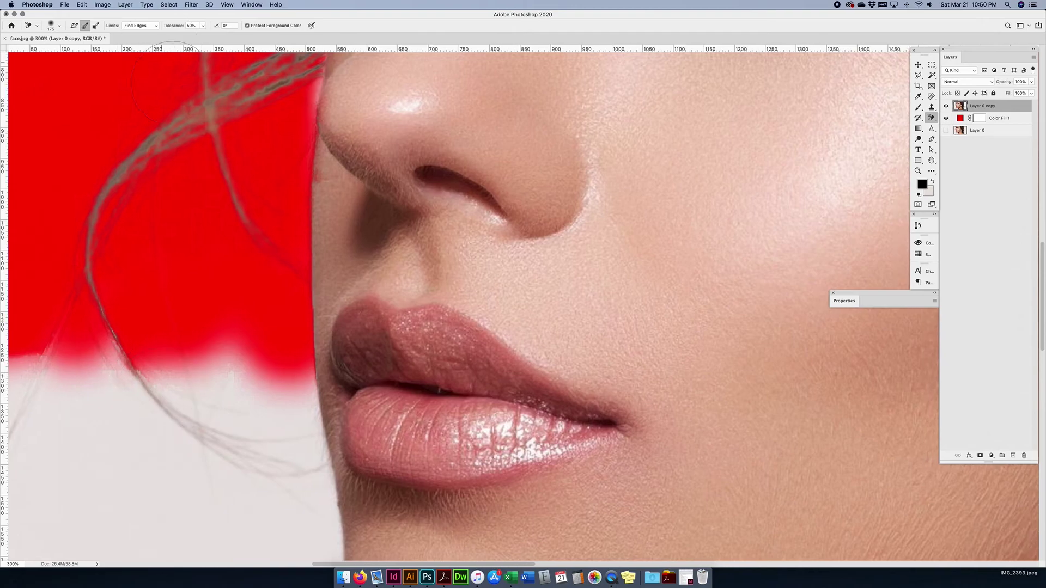
mouse_move(299, 410)
mouse_down()
mouse_move(300, 379)
mouse_move(314, 518)
mouse_move(279, 246)
mouse_up()
mouse_move(289, 316)
mouse_down()
mouse_move(299, 420)
mouse_move(415, 523)
mouse_move(431, 507)
mouse_up()
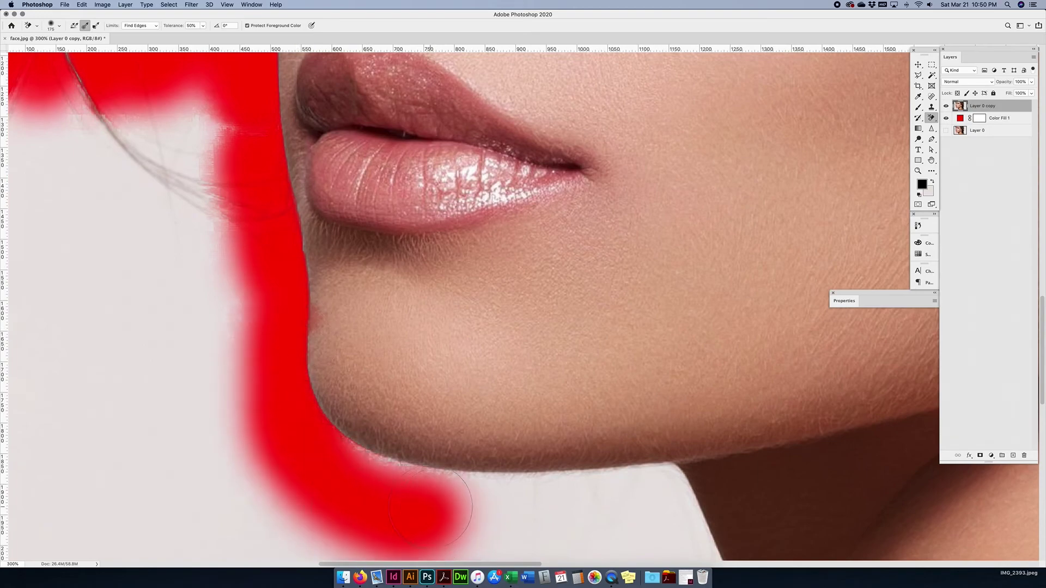
mouse_move(365, 463)
mouse_down()
mouse_move(600, 496)
mouse_move(598, 485)
mouse_move(455, 494)
mouse_up()
mouse_move(574, 446)
mouse_down()
mouse_move(490, 329)
mouse_move(451, 228)
mouse_up()
click(540, 282)
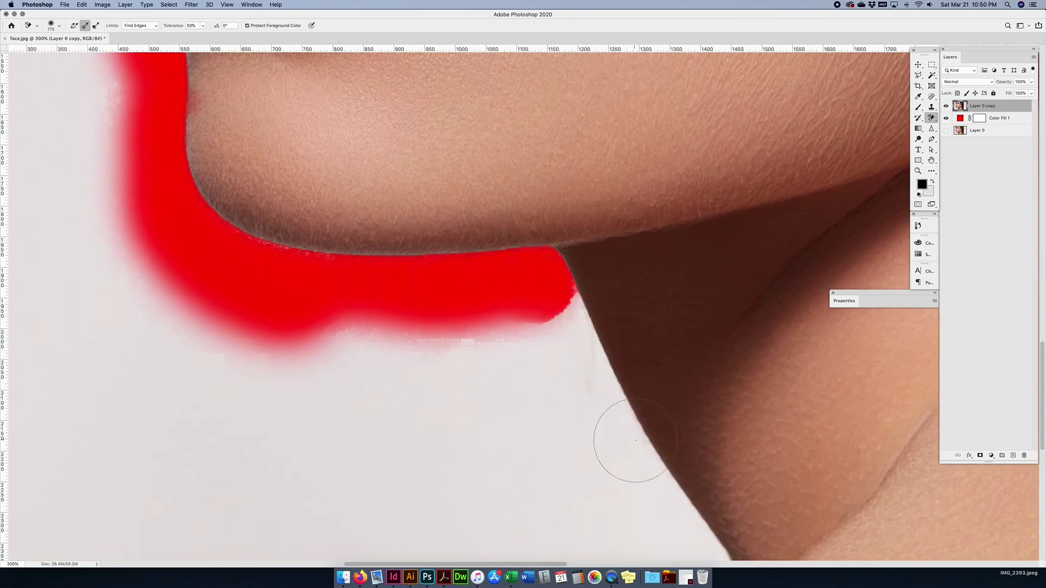
- Erase the backdrop below the jaw and along the front of the neck down to the image's lower edge
mouse_move(575, 338)
mouse_down()
mouse_move(575, 390)
mouse_move(580, 334)
mouse_move(474, 371)
mouse_move(283, 381)
mouse_move(436, 414)
mouse_up()
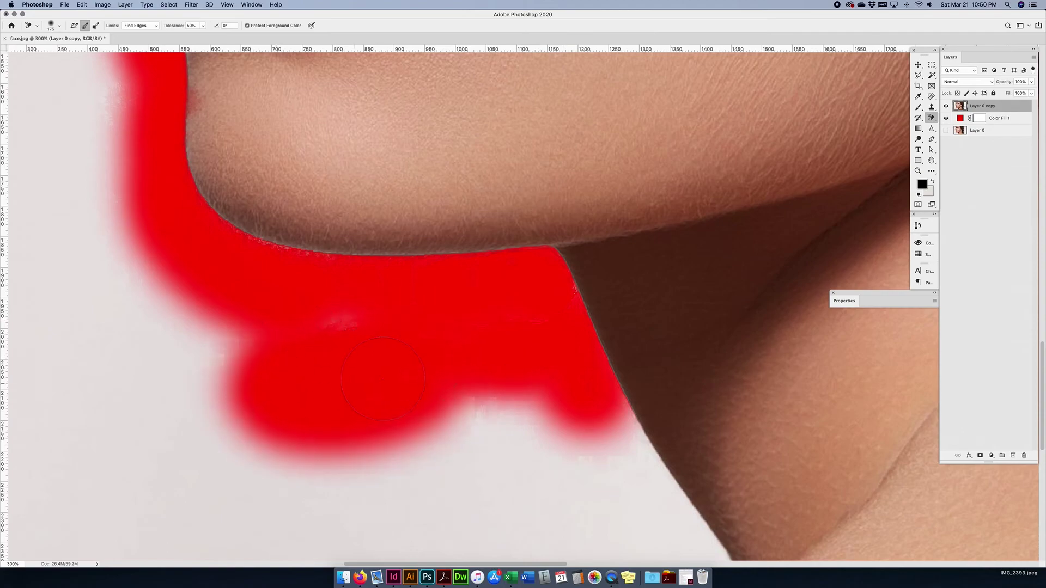
mouse_move(586, 424)
mouse_down()
mouse_move(534, 334)
mouse_move(538, 275)
mouse_move(617, 468)
mouse_move(647, 506)
mouse_move(640, 492)
mouse_move(528, 461)
mouse_move(517, 407)
mouse_move(475, 364)
mouse_move(408, 342)
mouse_move(274, 329)
mouse_up()
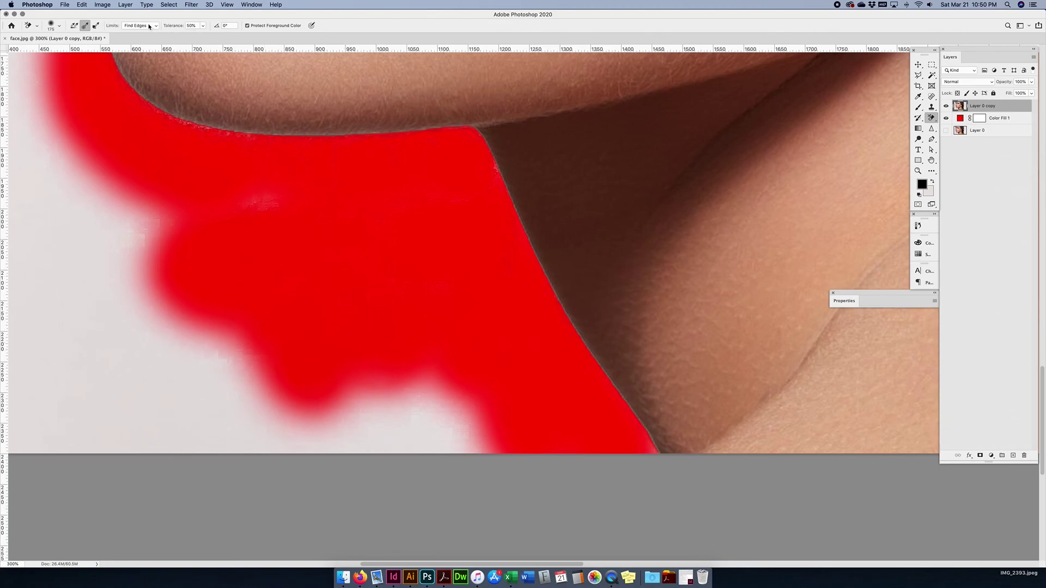
- Set the limits to Discontiguous and erase the backdrop around the lower curled strand and in front of the lips and chin
scroll(467, 425, up, 10)
scroll(467, 425, left, 4)
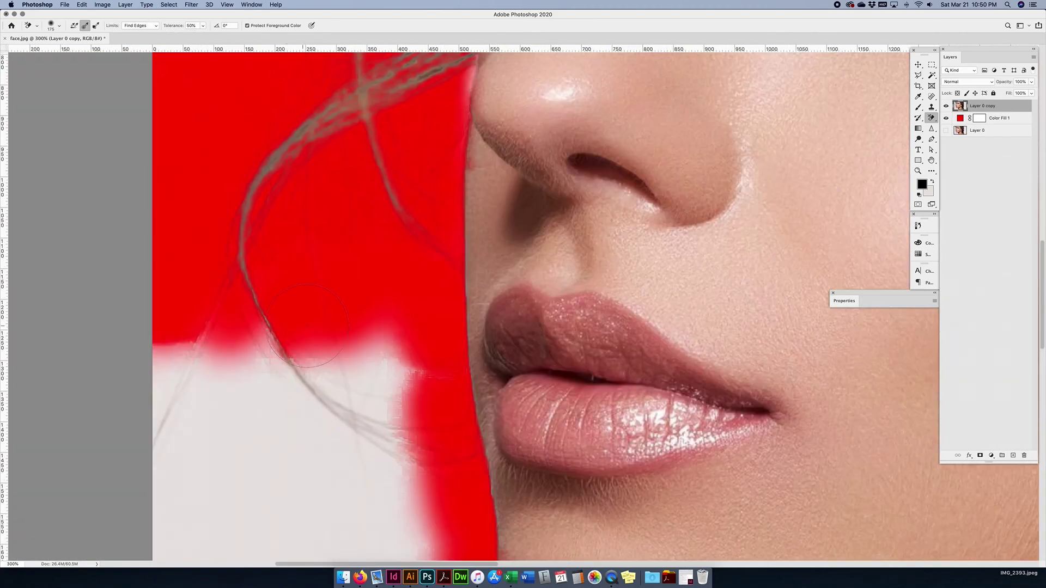
click(135, 25)
click(138, 10)
mouse_move(267, 458)
mouse_down()
mouse_move(188, 381)
mouse_move(351, 393)
mouse_move(365, 406)
mouse_move(371, 517)
mouse_move(218, 490)
mouse_move(169, 414)
mouse_move(180, 524)
mouse_up()
drag(308, 510, 281, 199)
mouse_move(359, 231)
mouse_down()
mouse_move(366, 382)
mouse_move(354, 367)
mouse_move(388, 218)
mouse_move(261, 435)
mouse_move(164, 228)
mouse_move(175, 463)
mouse_move(364, 443)
mouse_move(444, 490)
mouse_up()
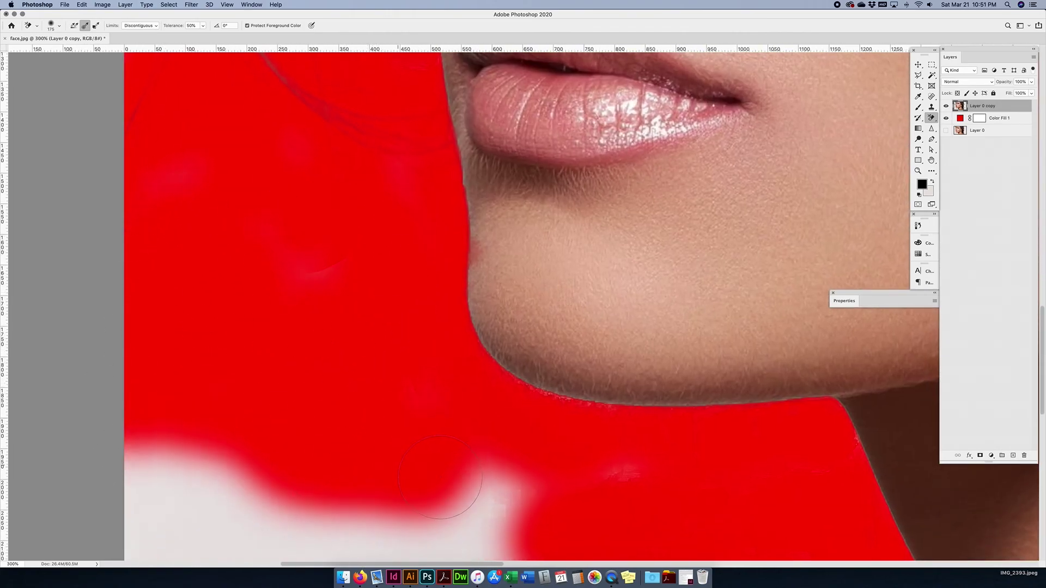
- Erase a strip through the pale backdrop patch left below the chin in the image's lower-left corner
key(super+minus)
key(super+minus)
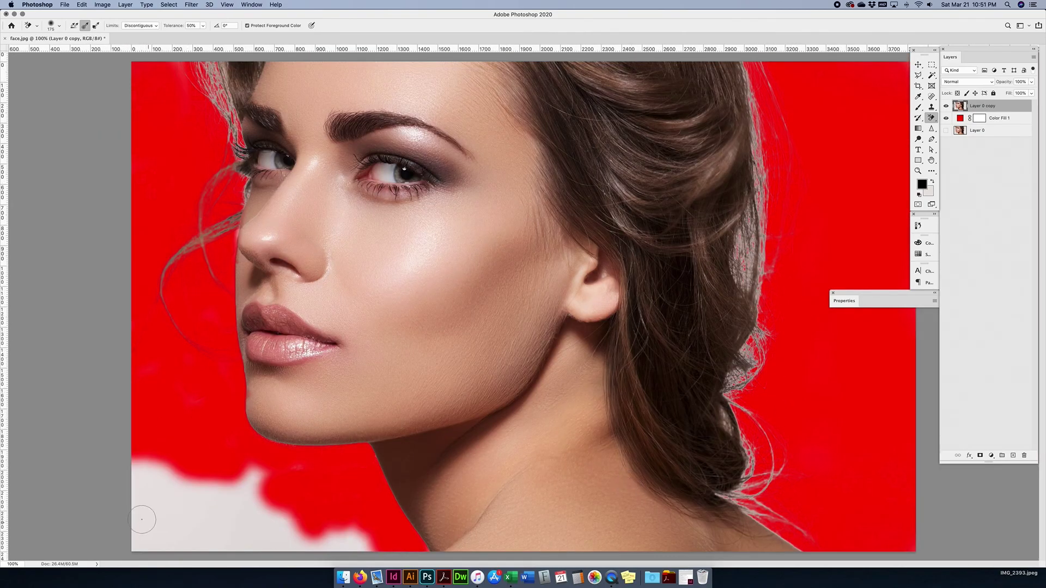
mouse_move(171, 526)
mouse_down()
mouse_move(229, 511)
mouse_move(316, 522)
mouse_move(333, 508)
mouse_up()
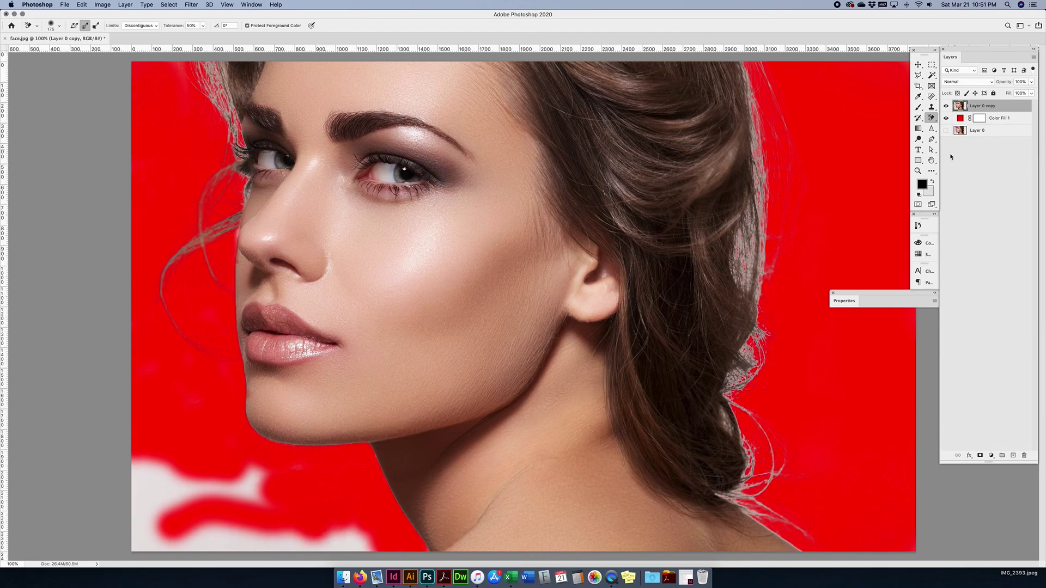
- Set the background colour, switch sampling to Background Swatch, and erase the backdrop remnants among the back hair strands and along the shoulder
click(929, 193)
click(860, 261)
mouse_move(760, 286)
mouse_down()
mouse_move(749, 267)
mouse_move(769, 70)
mouse_up()
mouse_move(757, 306)
mouse_down()
mouse_move(737, 400)
mouse_move(758, 327)
mouse_up()
drag(748, 466, 818, 458)
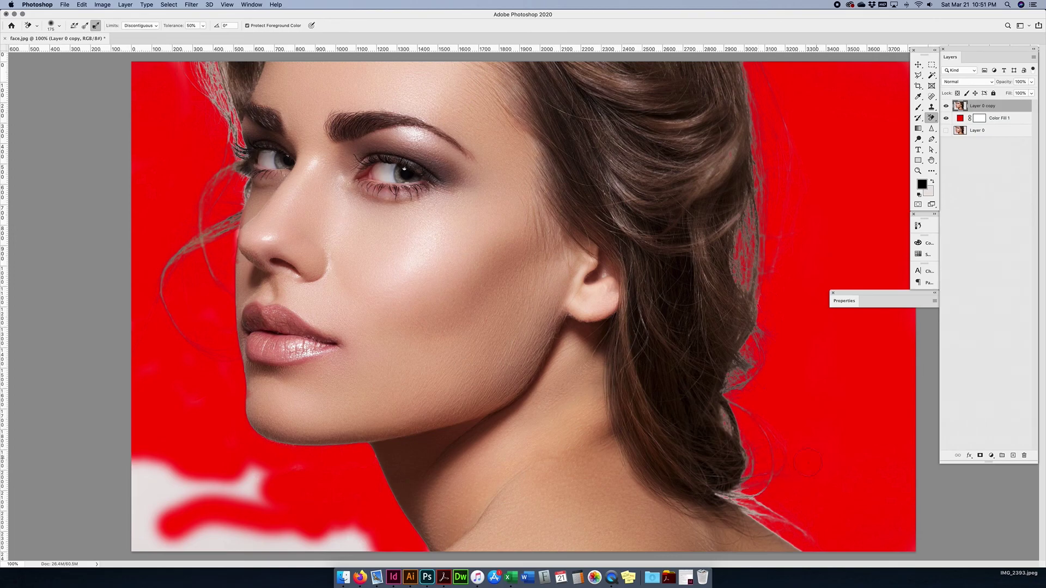
drag(738, 506, 803, 522)
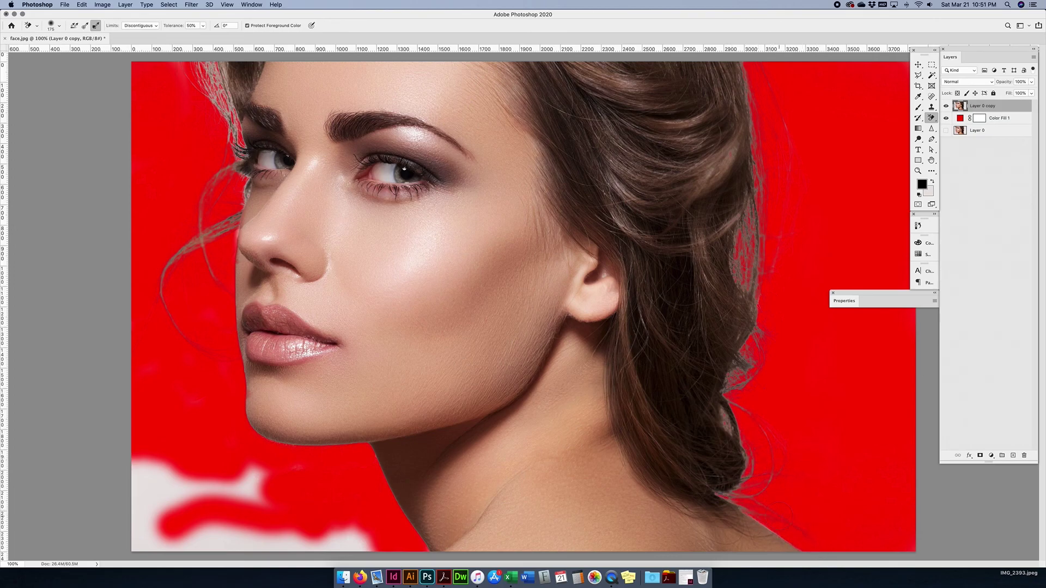
- Erase the remaining pale backdrop in the image's lower-left corner and switch to the Move tool to view the whole cutout
mouse_move(242, 484)
mouse_down()
mouse_move(232, 497)
mouse_move(179, 503)
mouse_move(143, 469)
mouse_up()
mouse_move(143, 518)
mouse_down()
mouse_move(161, 537)
mouse_move(319, 542)
mouse_move(366, 533)
mouse_up()
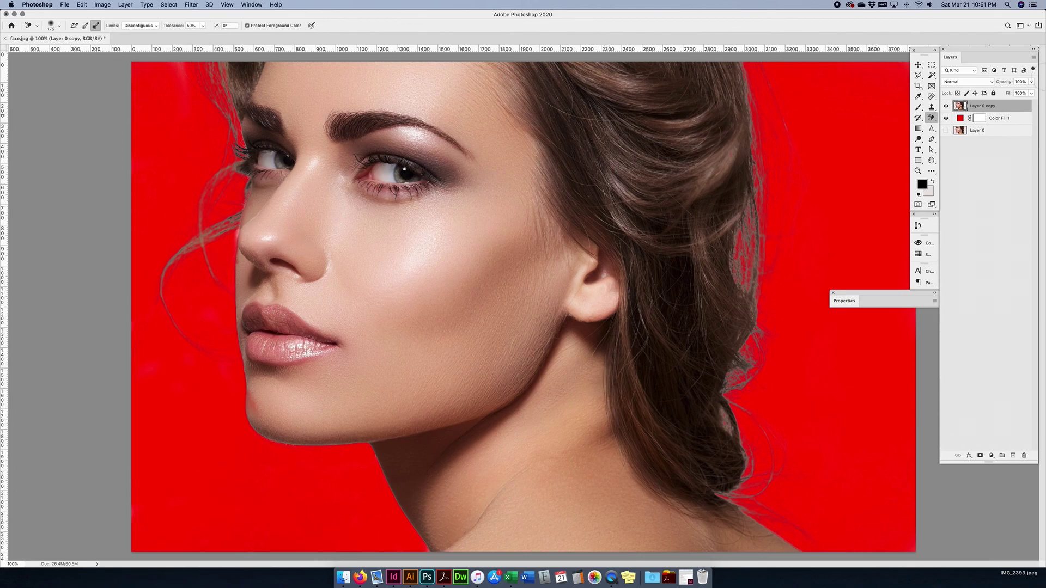
key(v)
key(super+minus)
key(super+minus)
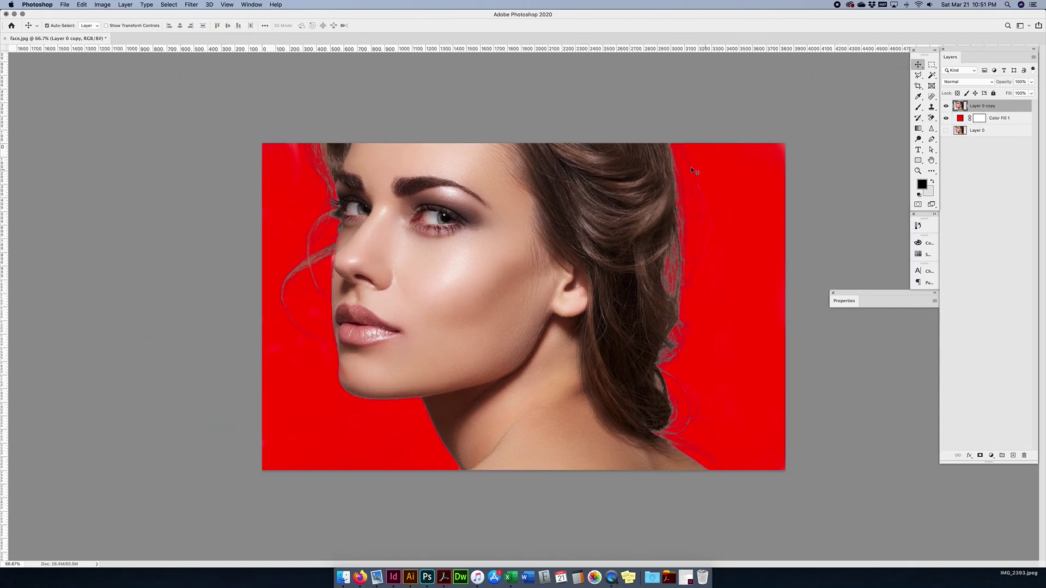